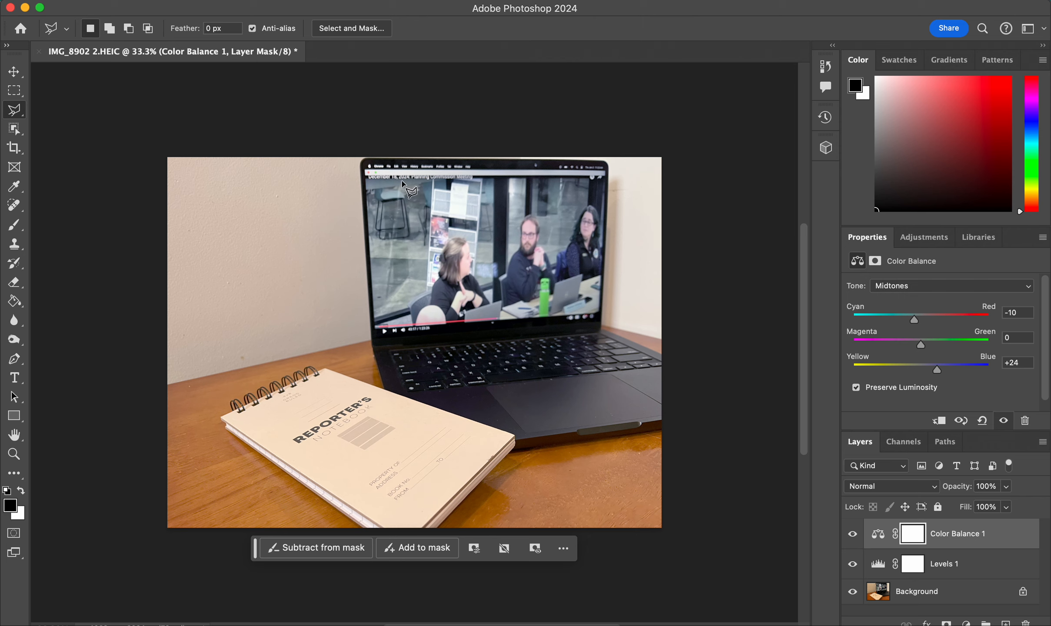
Step: Outline the laptop's display area with a four-corner Polygonal Lasso selection
click(367, 172)
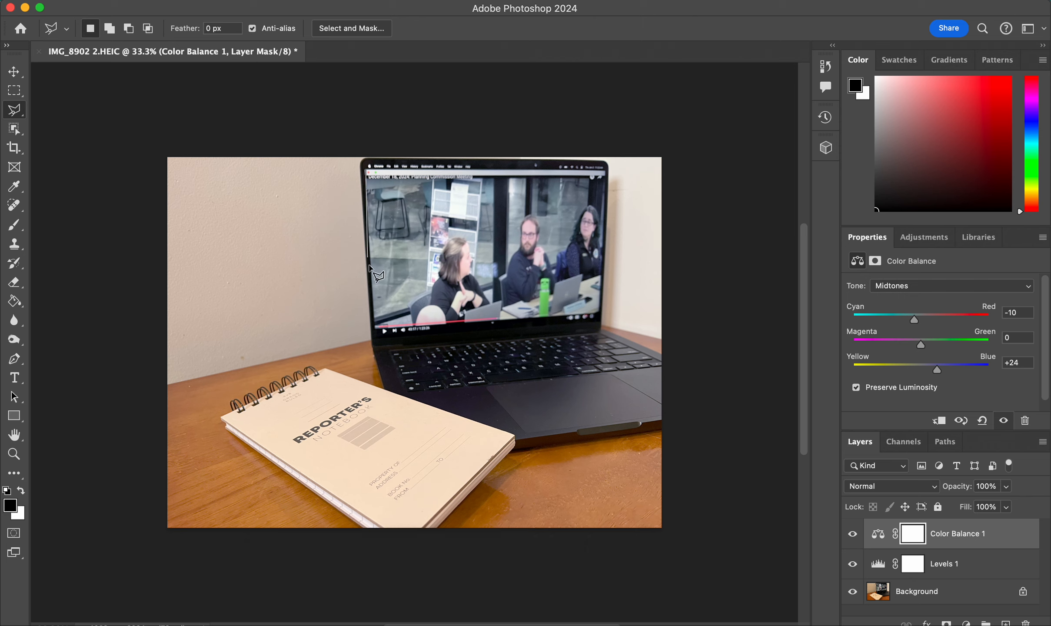
click(377, 335)
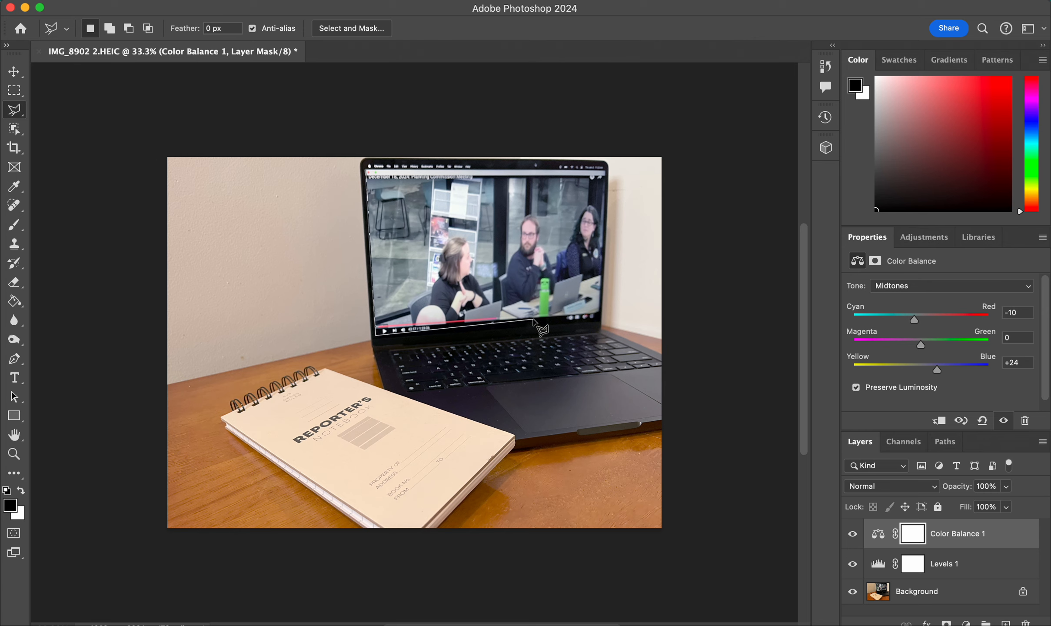
click(599, 325)
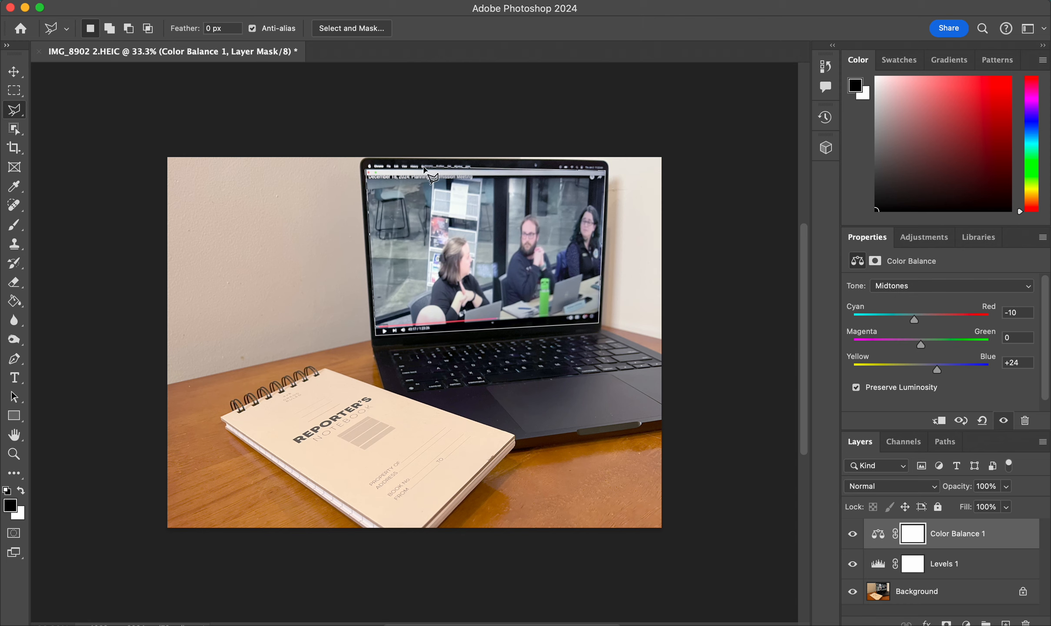
click(368, 175)
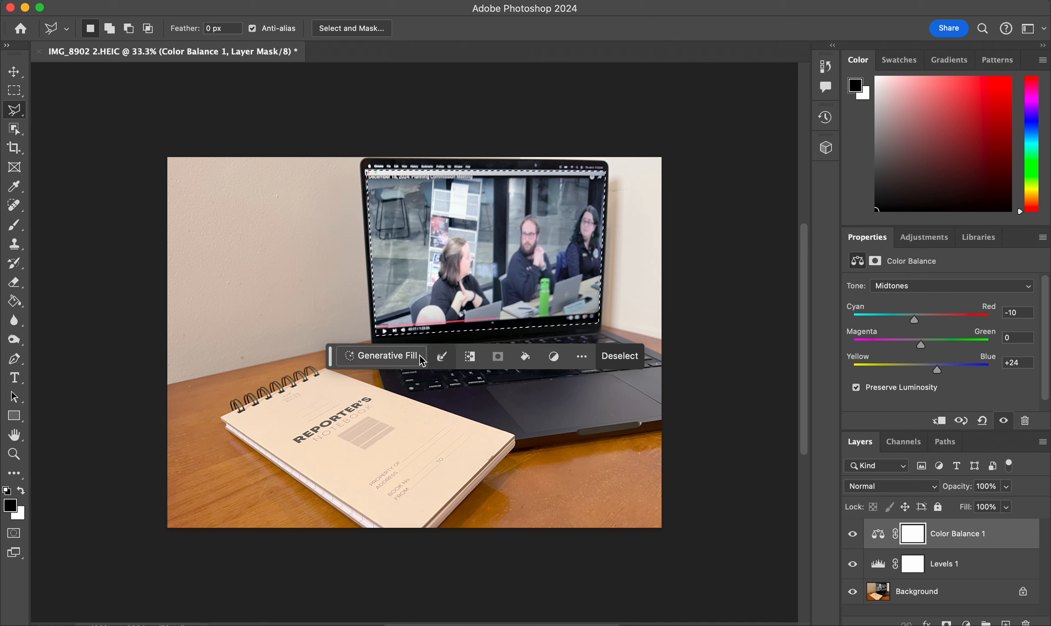
Step: Generate a fill for the selected laptop display from the prompt "Zoom call" and go through its three variations
click(390, 361)
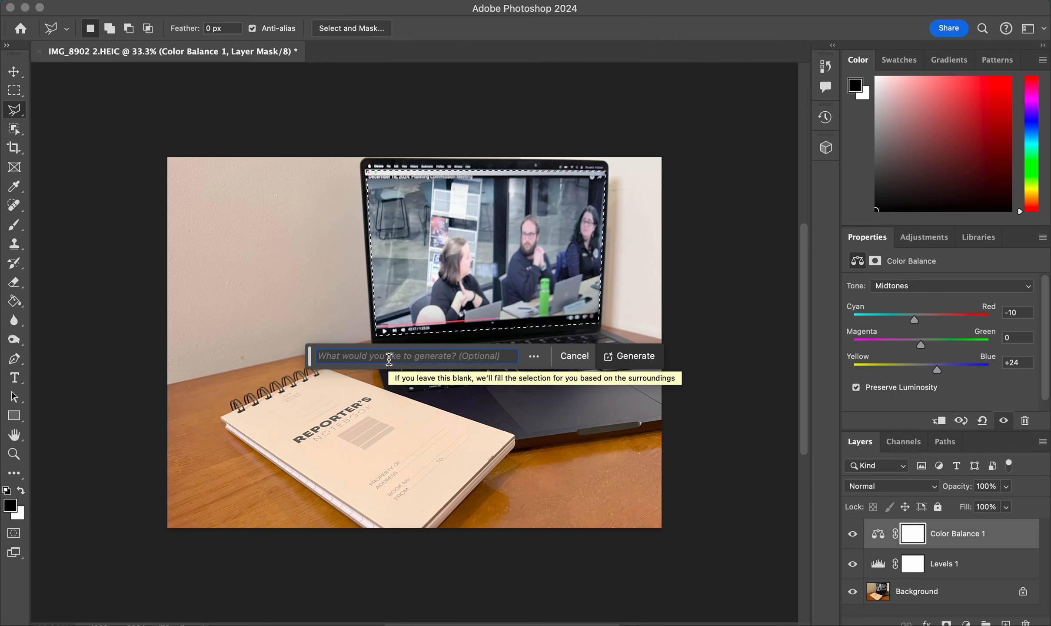
text(Zoom)
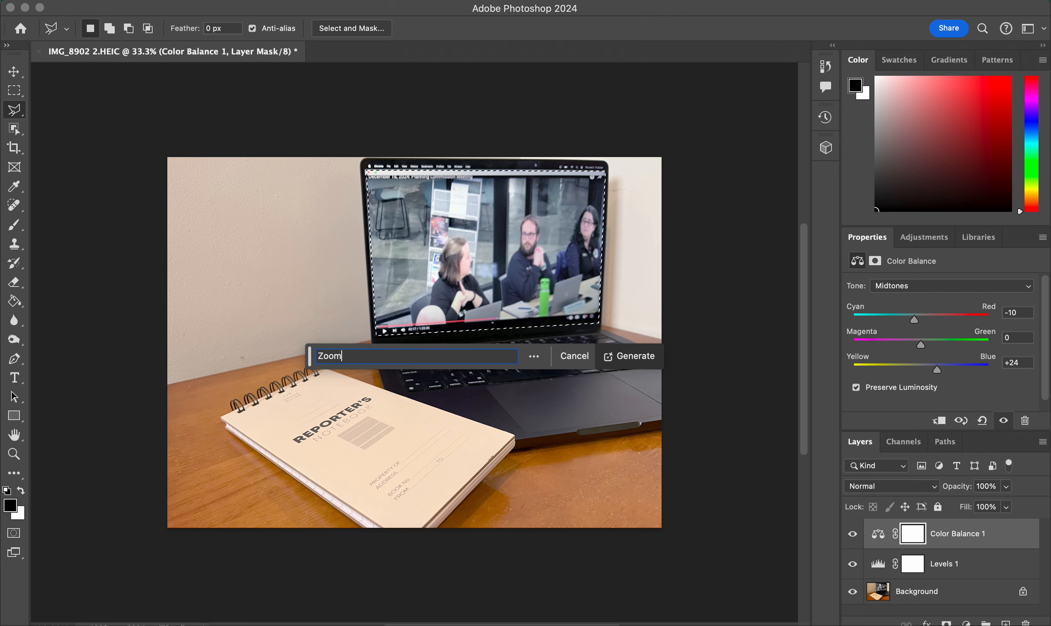
text( call)
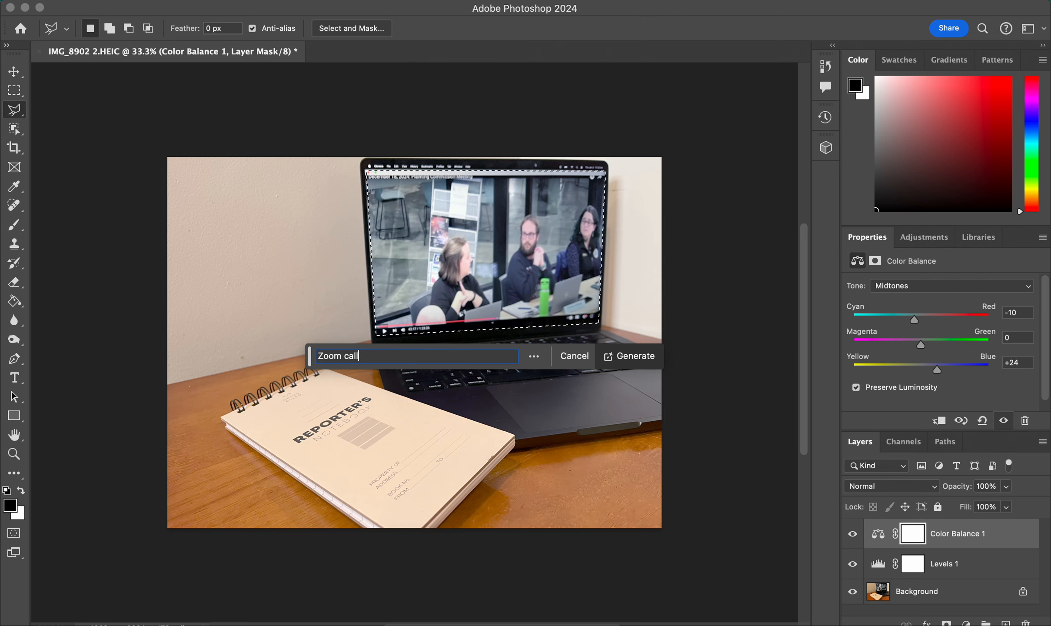
click(635, 357)
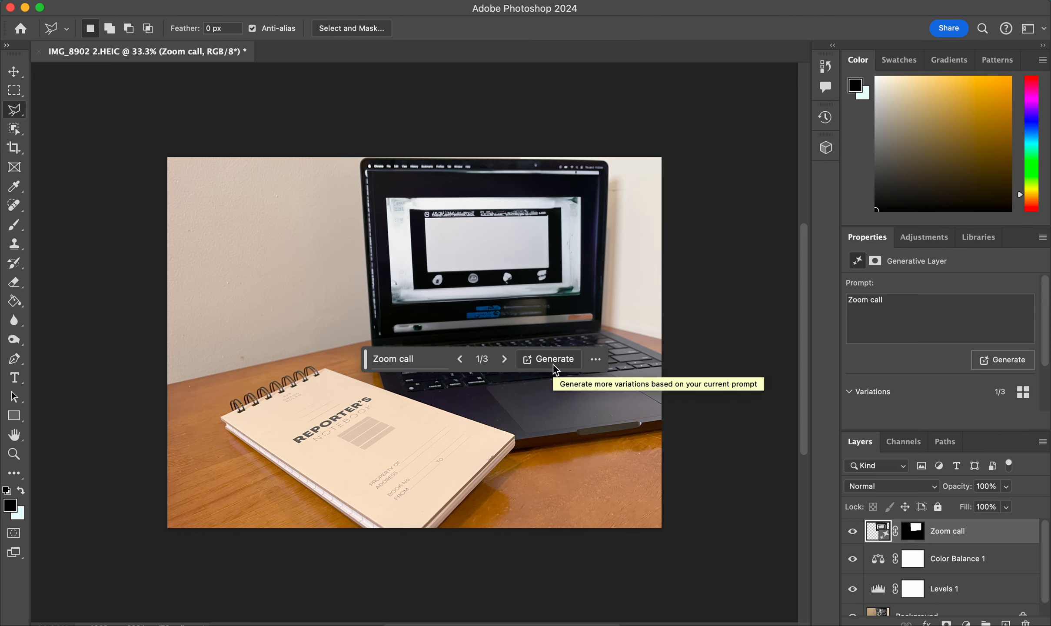
click(504, 360)
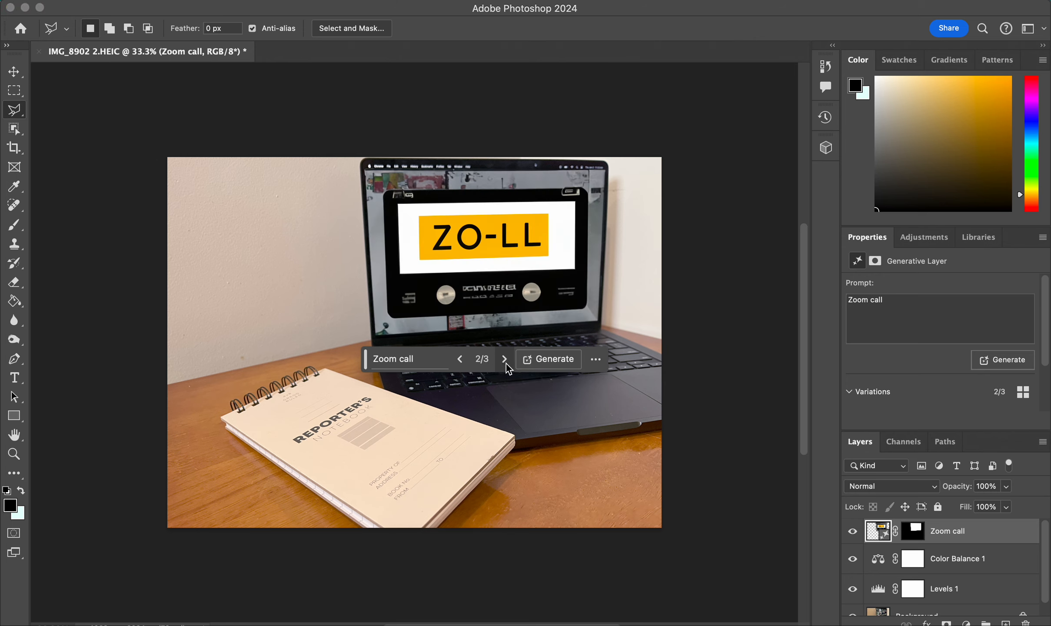
click(505, 359)
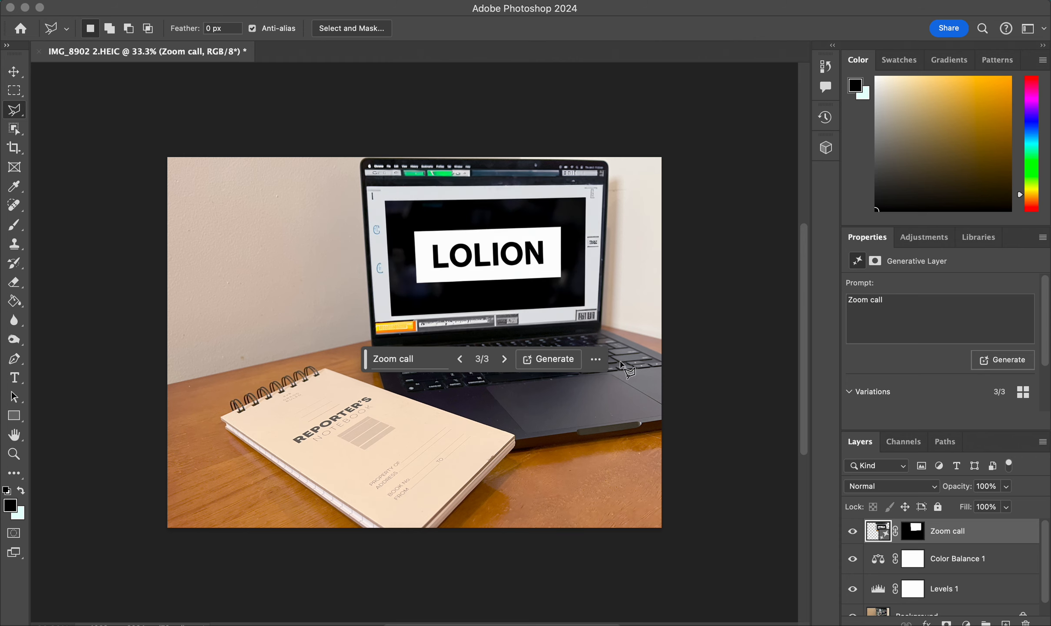
click(597, 361)
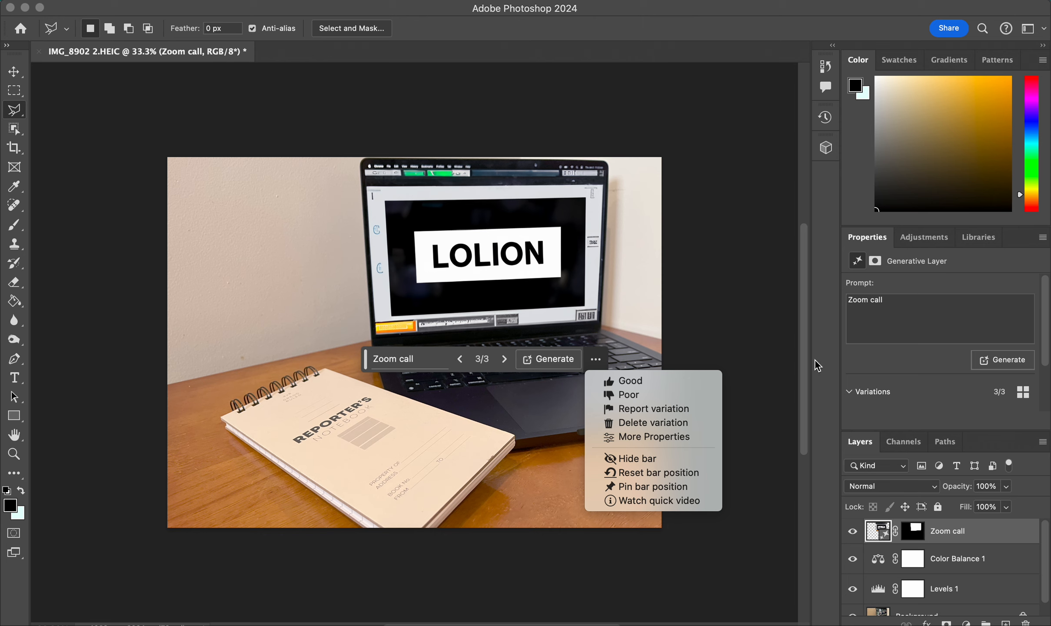
Step: Revert the image to the Polygonal Lasso history state, before the "Zoom call" Generative Fill
click(828, 67)
click(829, 68)
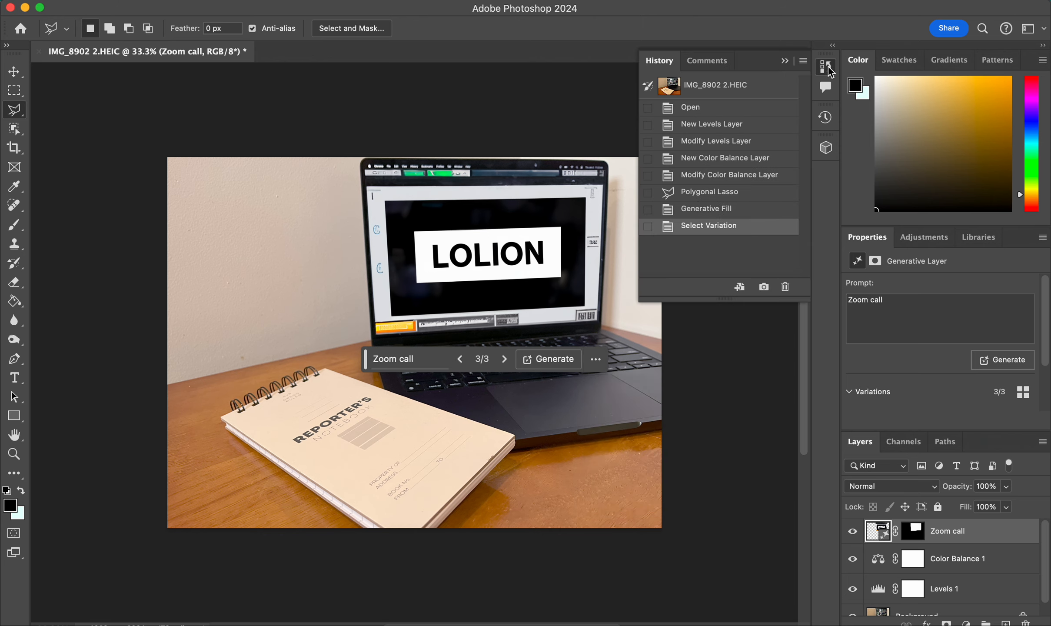
click(702, 193)
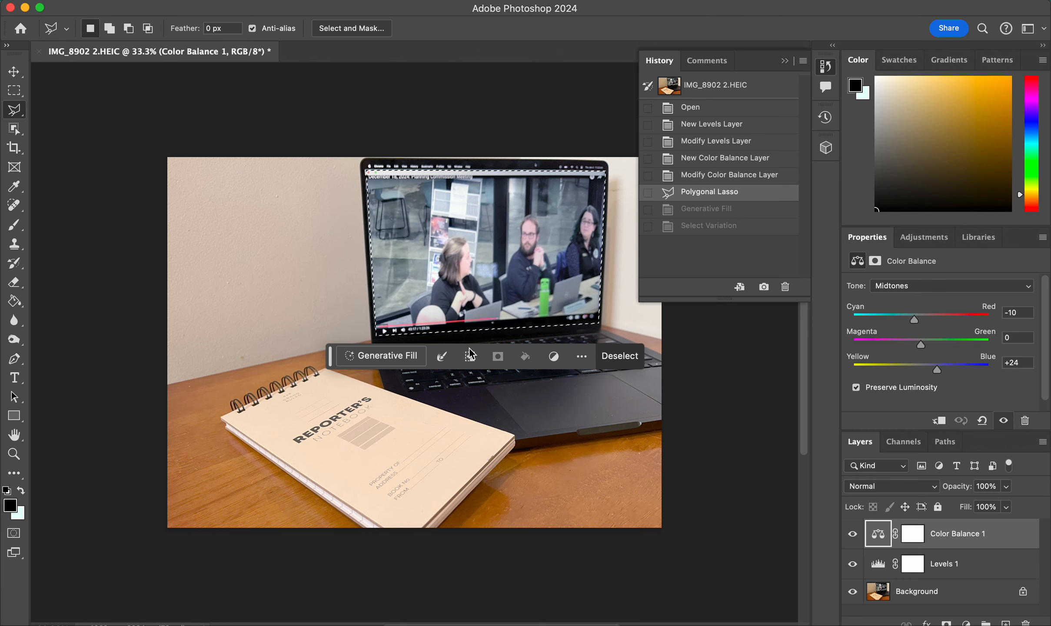
Step: Generate a fill for the selected laptop display from the prompt "Computer screen of video call with nine participants"
click(410, 356)
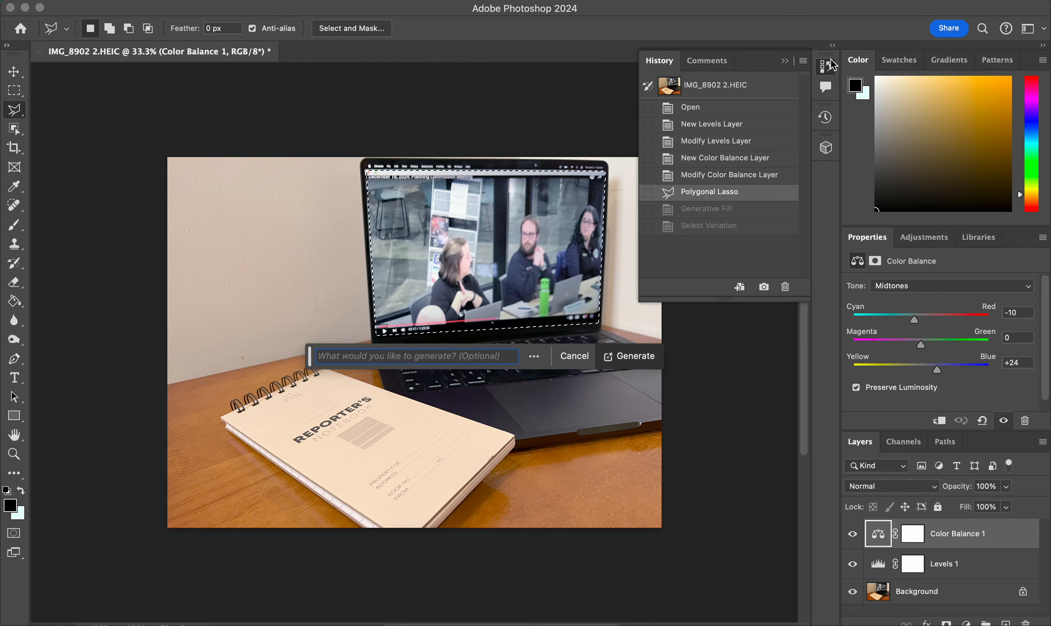
click(783, 62)
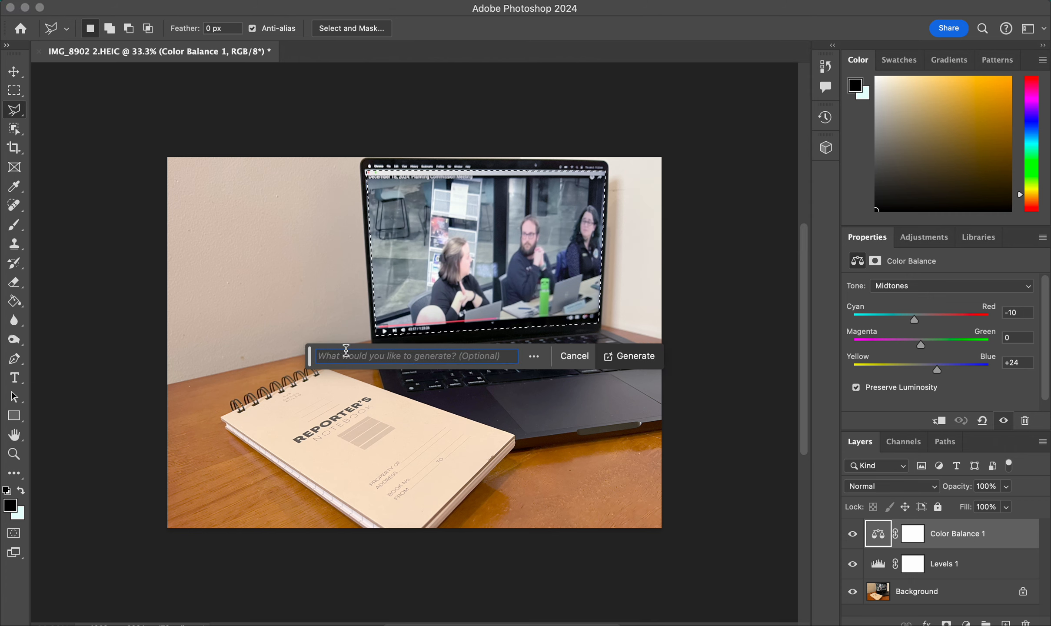
text(C)
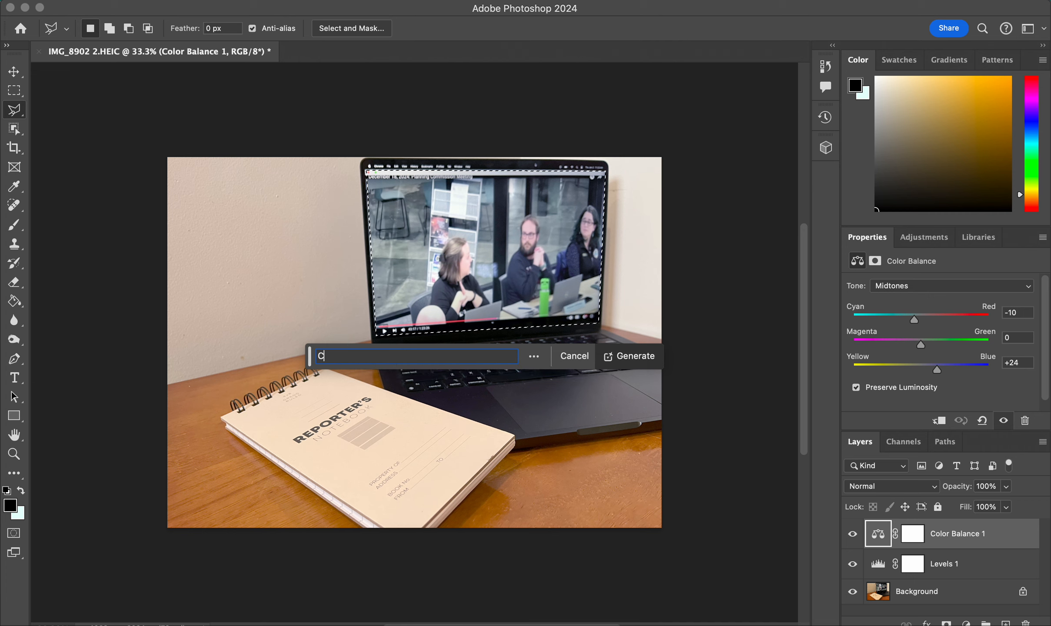
text(omputer screen of)
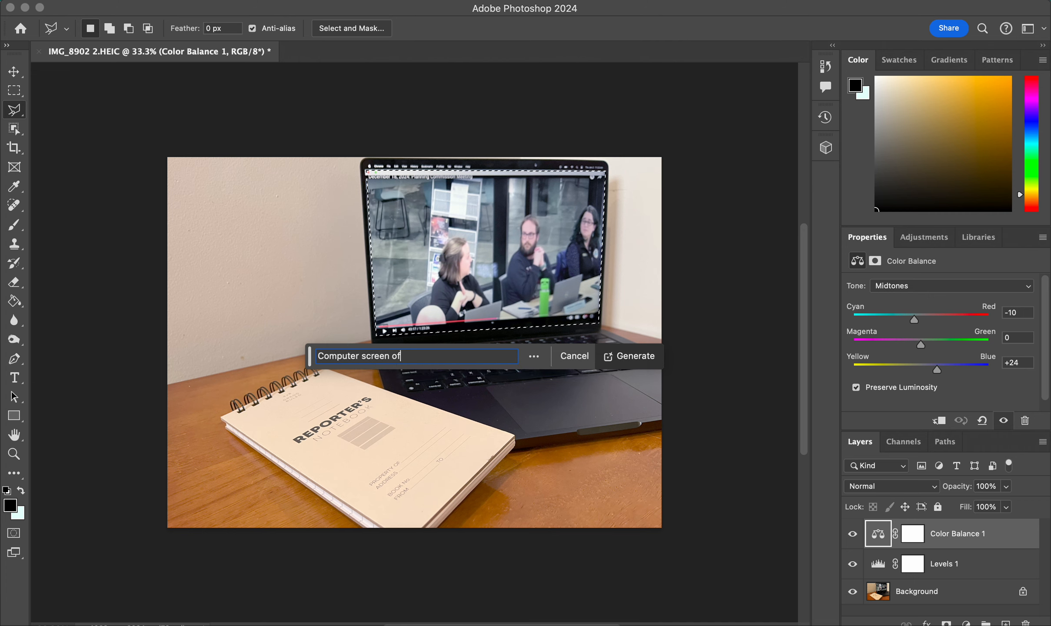
text( video call with )
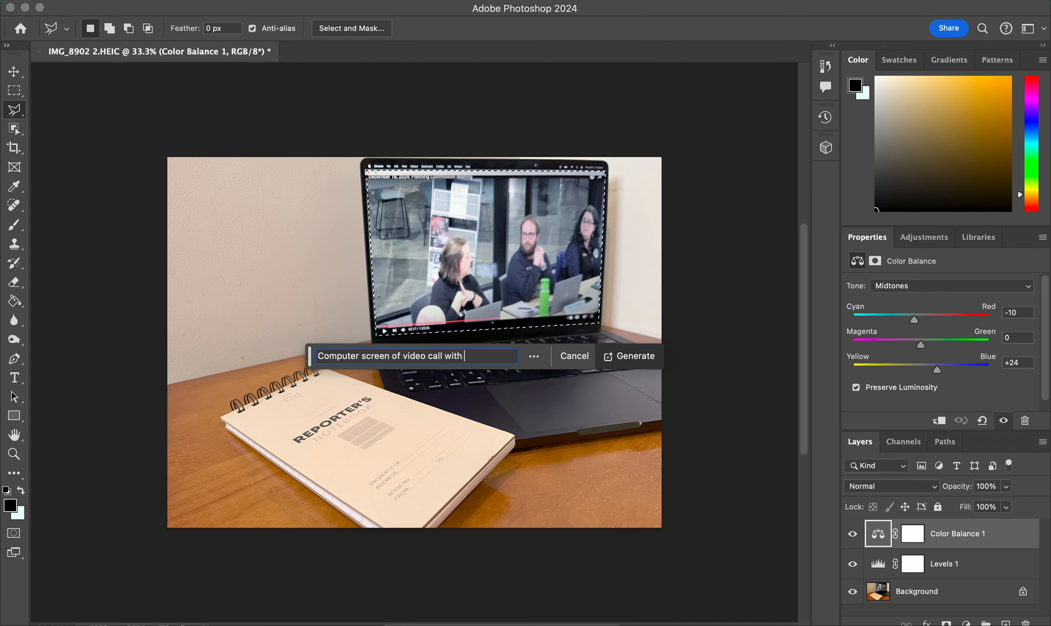
text(nine partici)
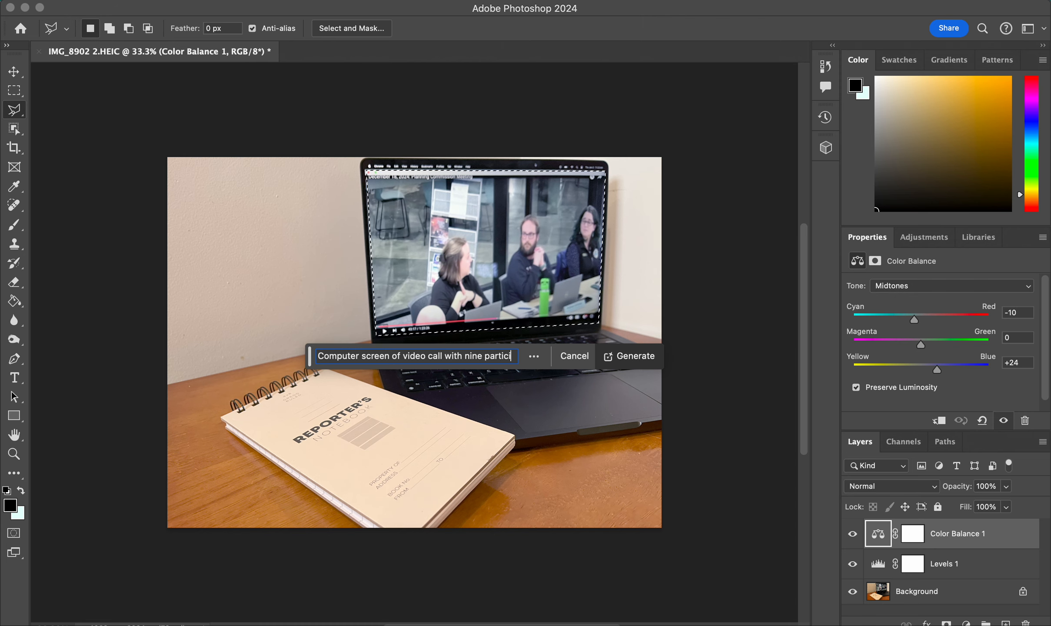
text(patants)
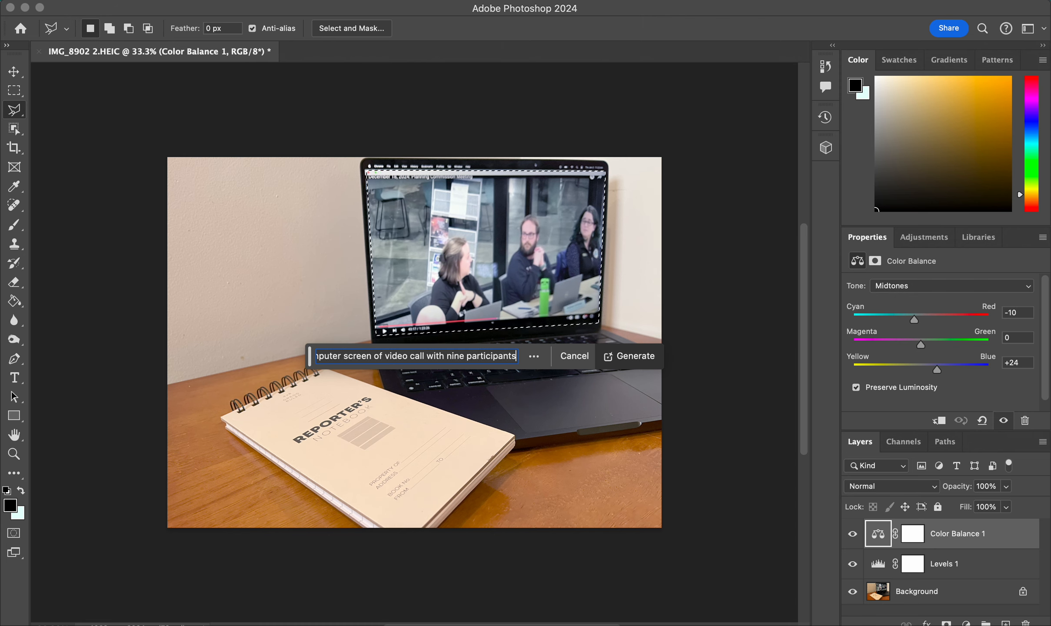
click(636, 357)
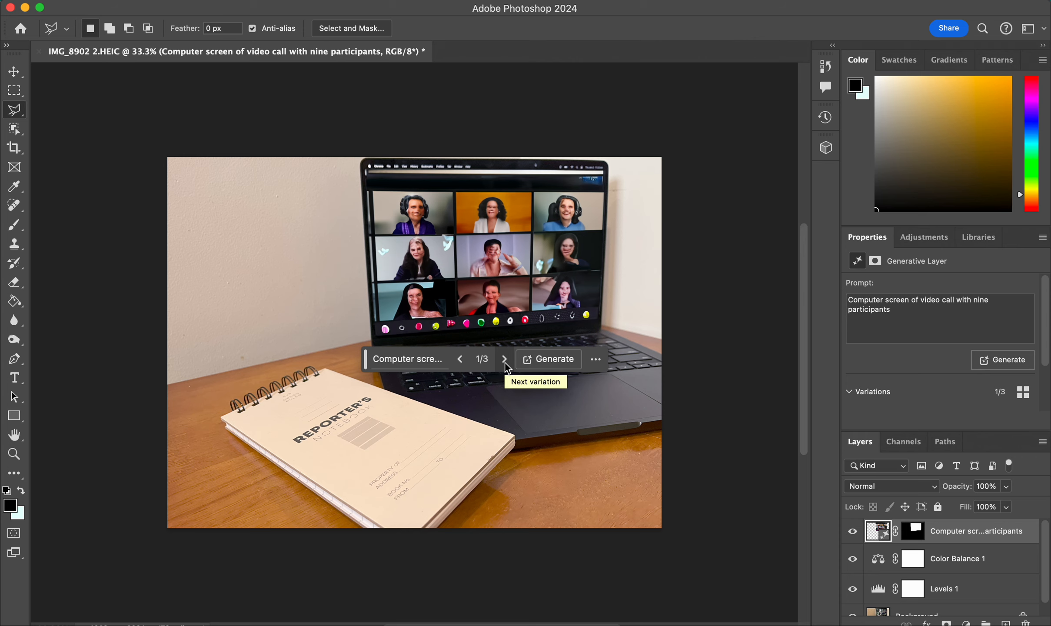
Step: Examine the participants' faces in the first generated video call variation up close
key(super+plus)
key(super+plus)
key(super+plus)
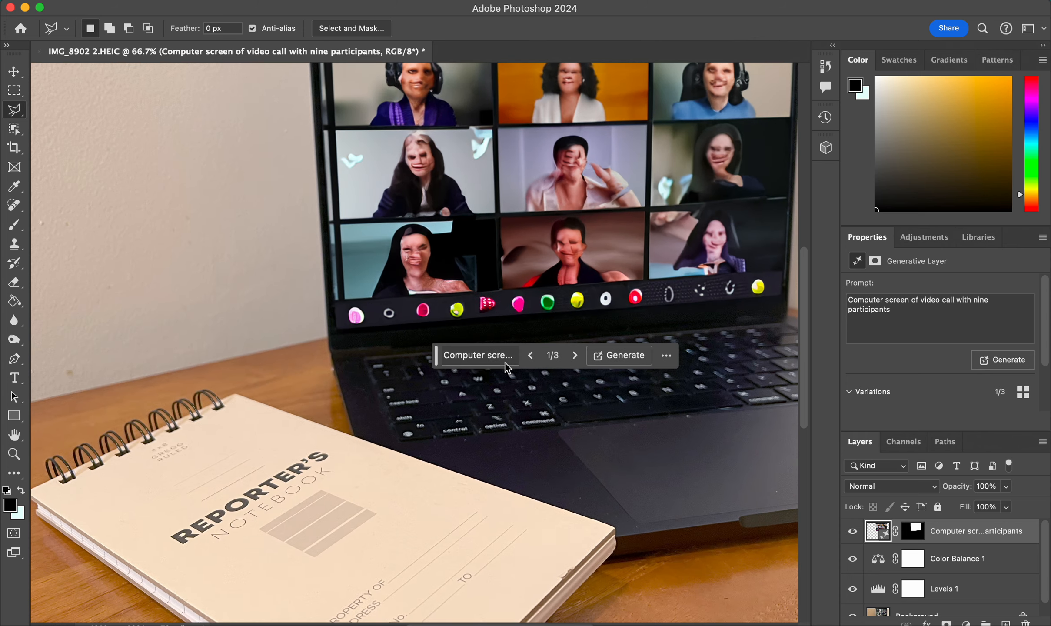
scroll(618, 246, up, 4)
scroll(617, 246, right, 4)
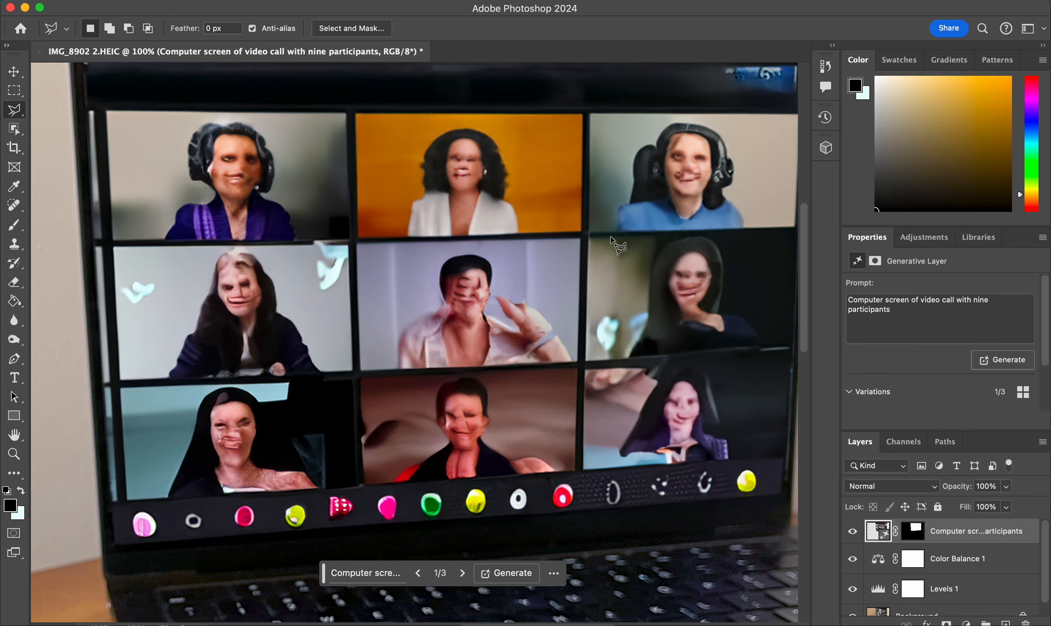
key(super+minus)
key(super+minus)
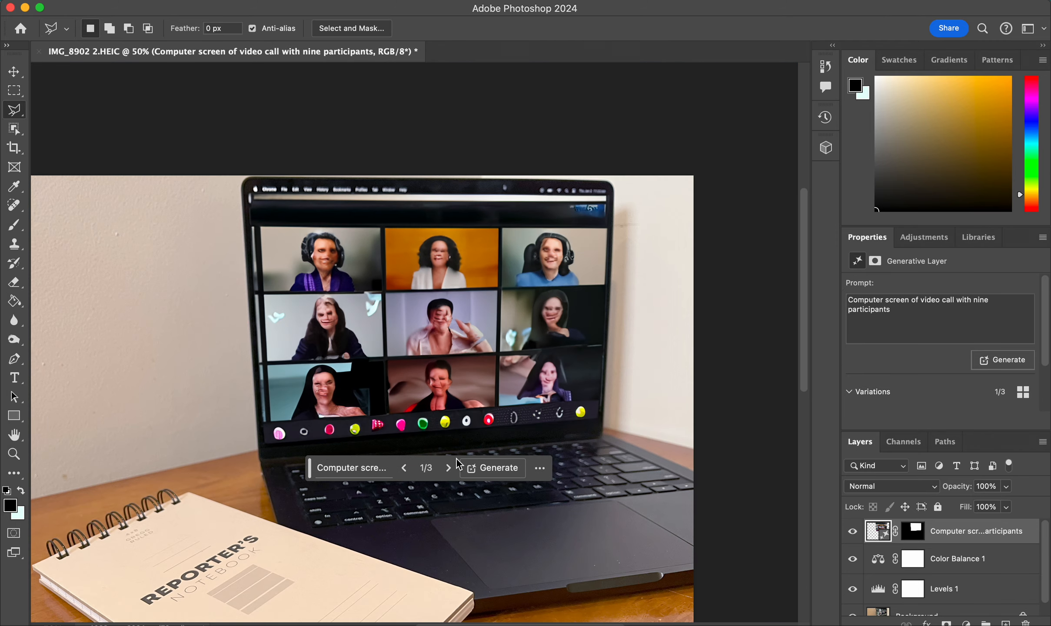
Step: Go through the remaining video call variations to the third one and examine its participants' faces up close
click(449, 468)
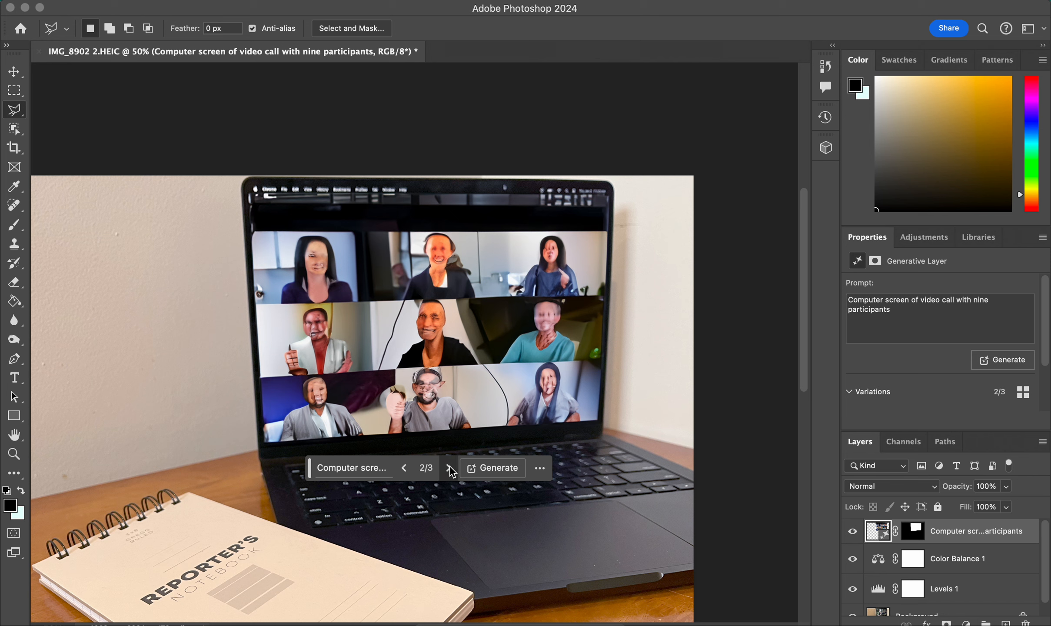
click(450, 468)
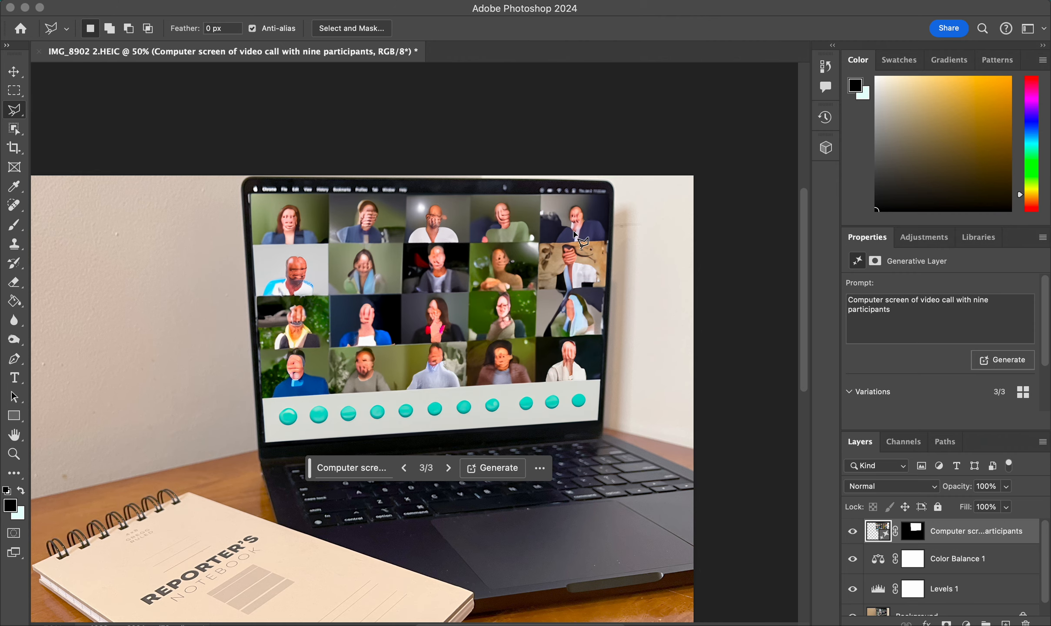
scroll(575, 234, up, 3)
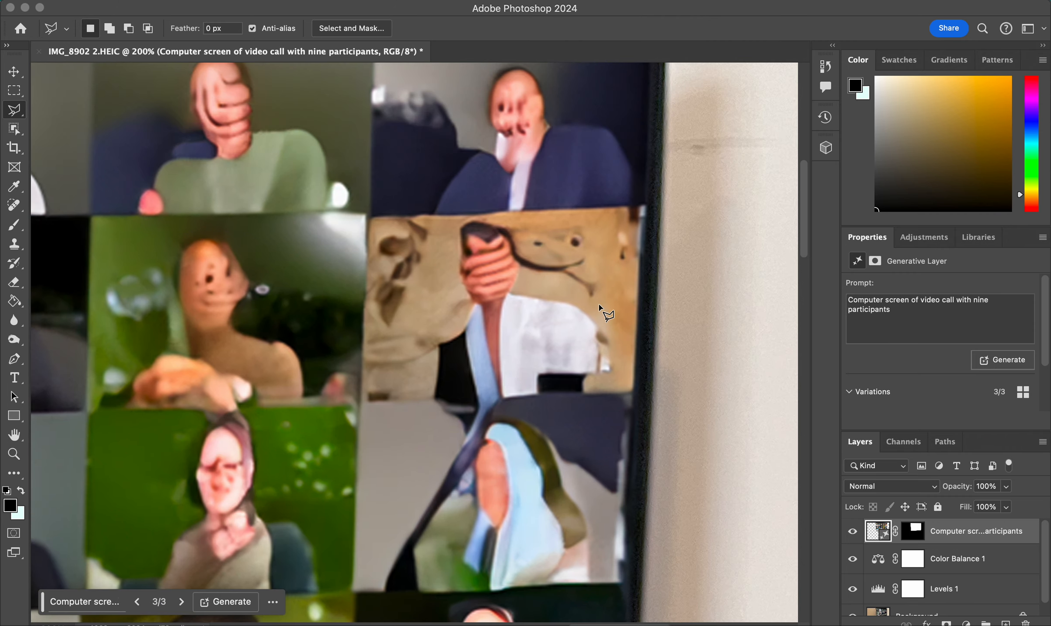
scroll(604, 309, up, 3)
scroll(317, 322, left, 10)
scroll(316, 323, down, 2)
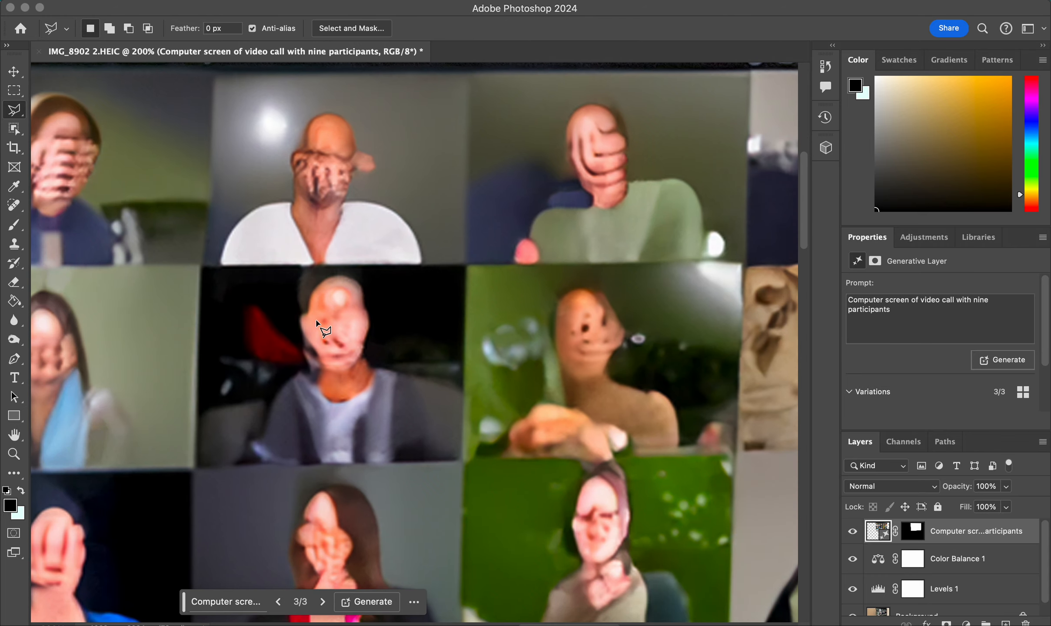
scroll(317, 323, left, 8)
scroll(317, 322, down, 2)
key(super+0)
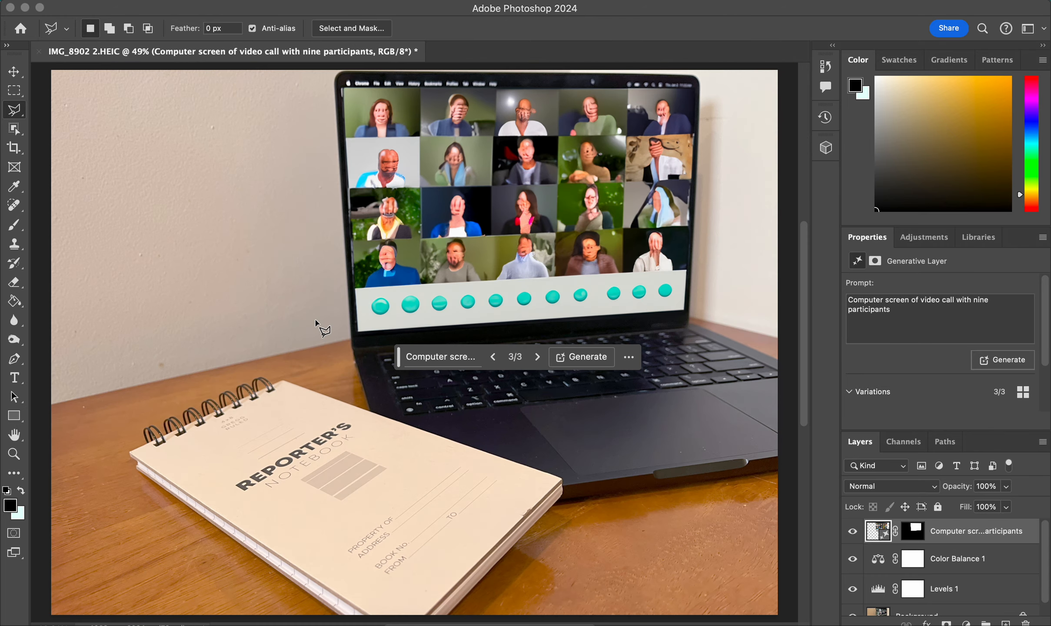
scroll(344, 341, down, 1)
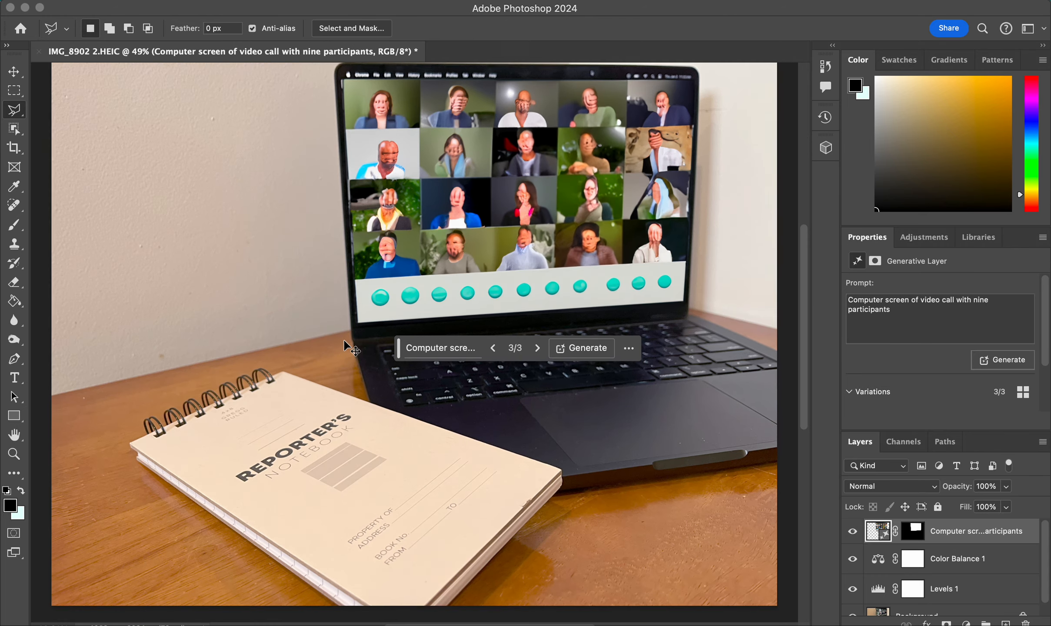
key(super+minus)
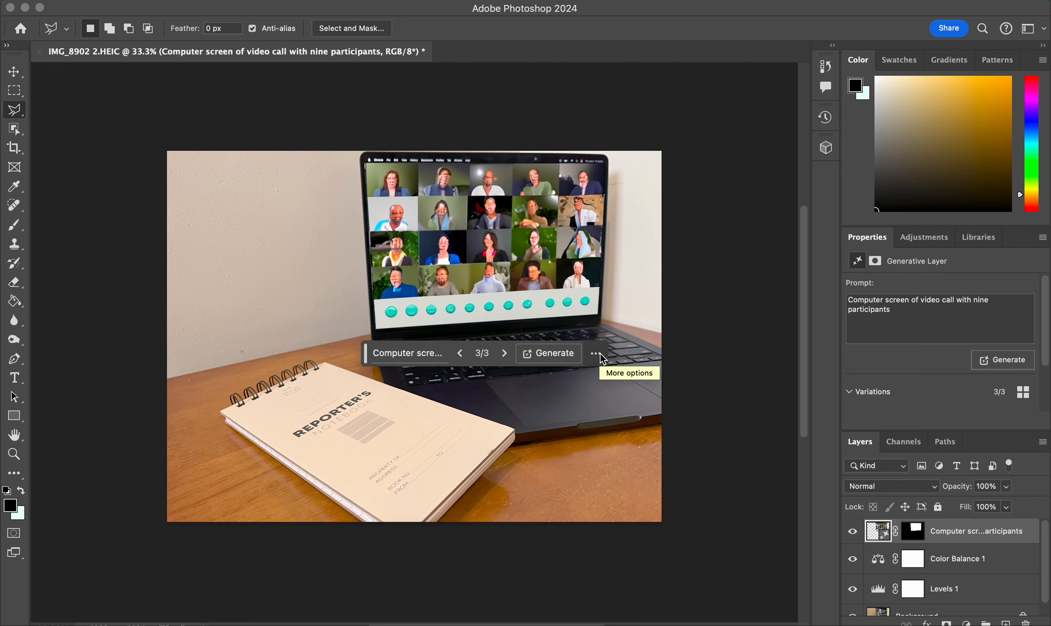
Step: Hide the video call generative layer and select a tall rectangular area of the wall beside the laptop, reaching down to the desk
click(854, 533)
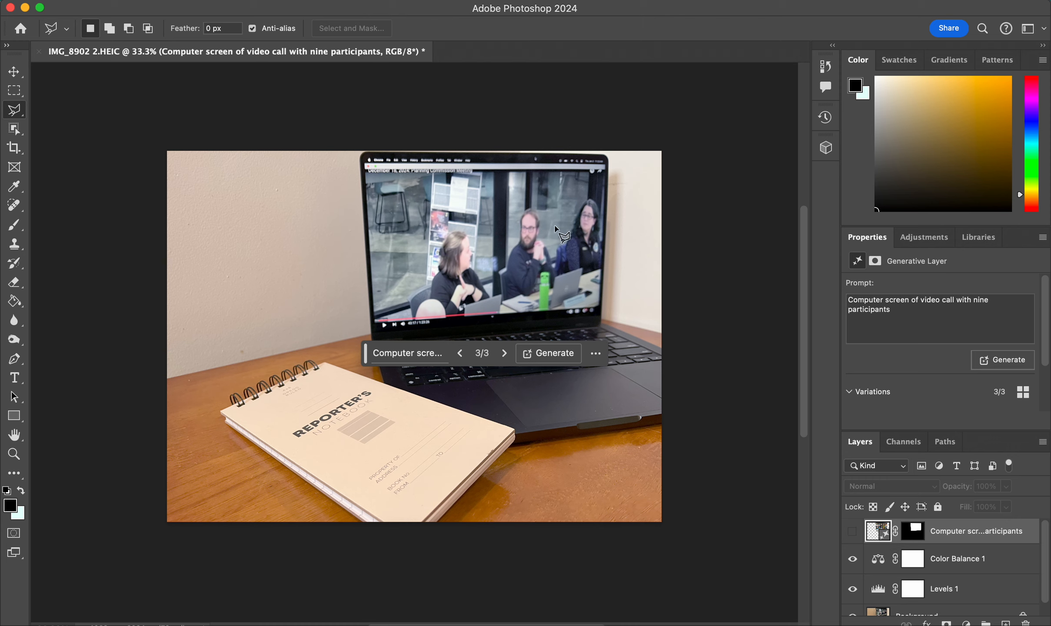
click(15, 90)
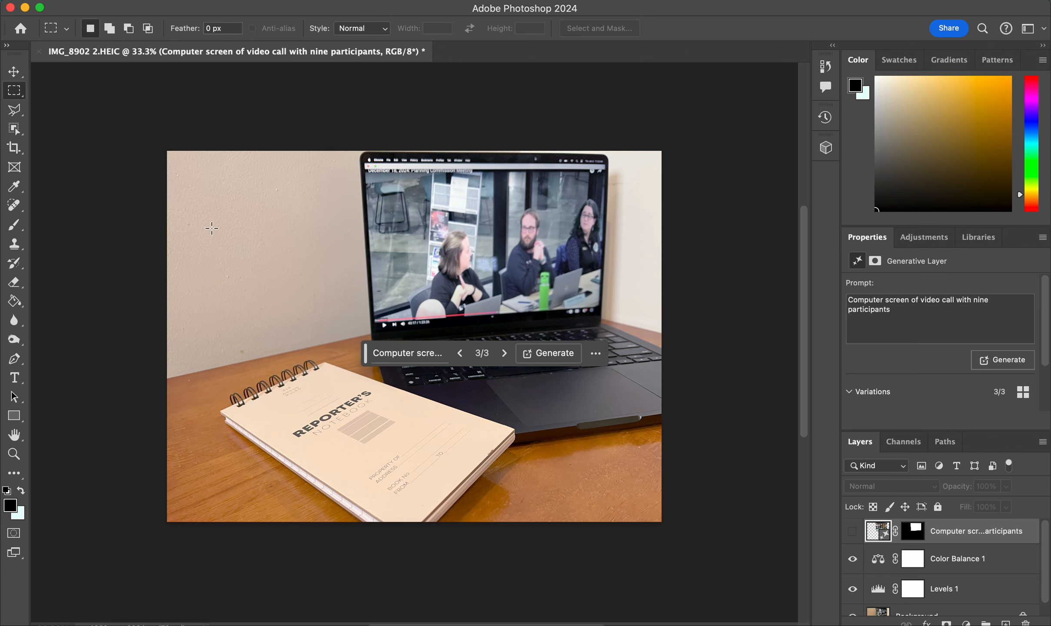
drag(196, 209, 279, 375)
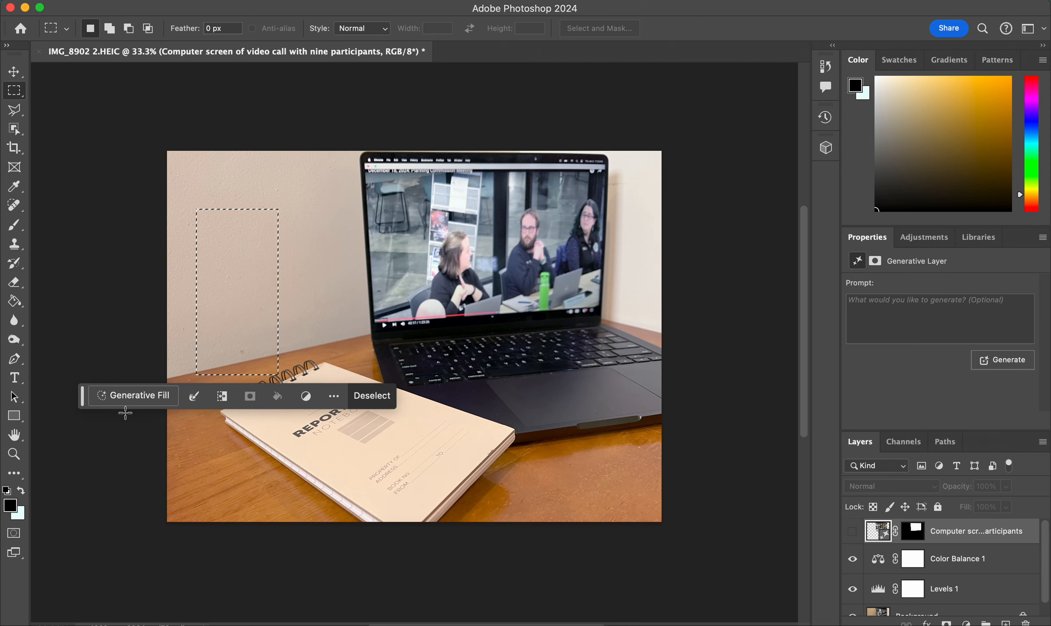
Step: Generate a fill for the selected wall area from the prompt "small bud vase with flower on desk"
click(134, 397)
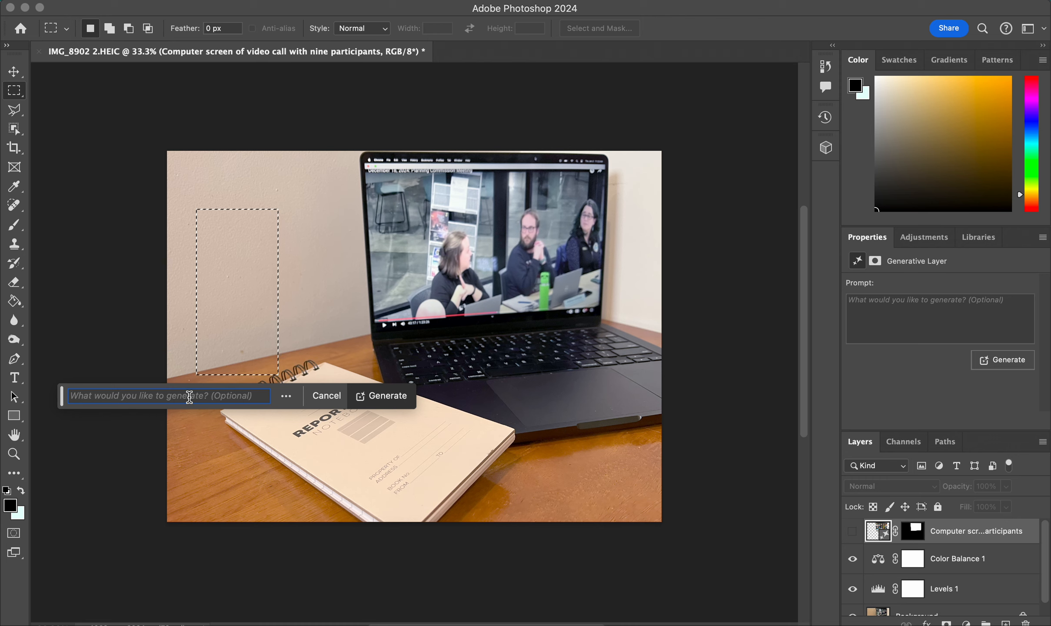
text(V)
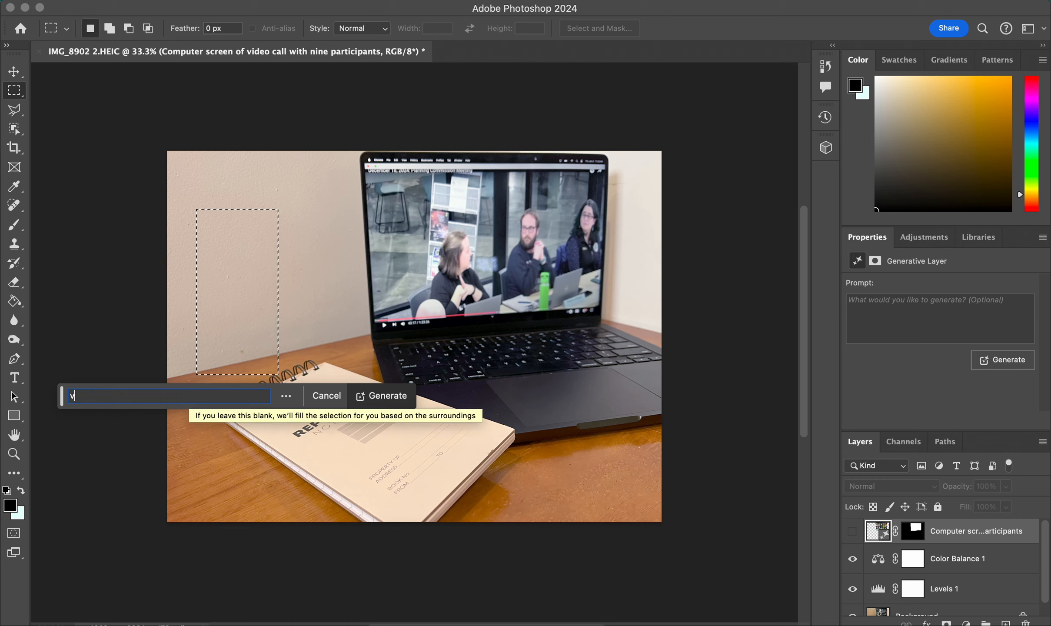
text(mall bud )
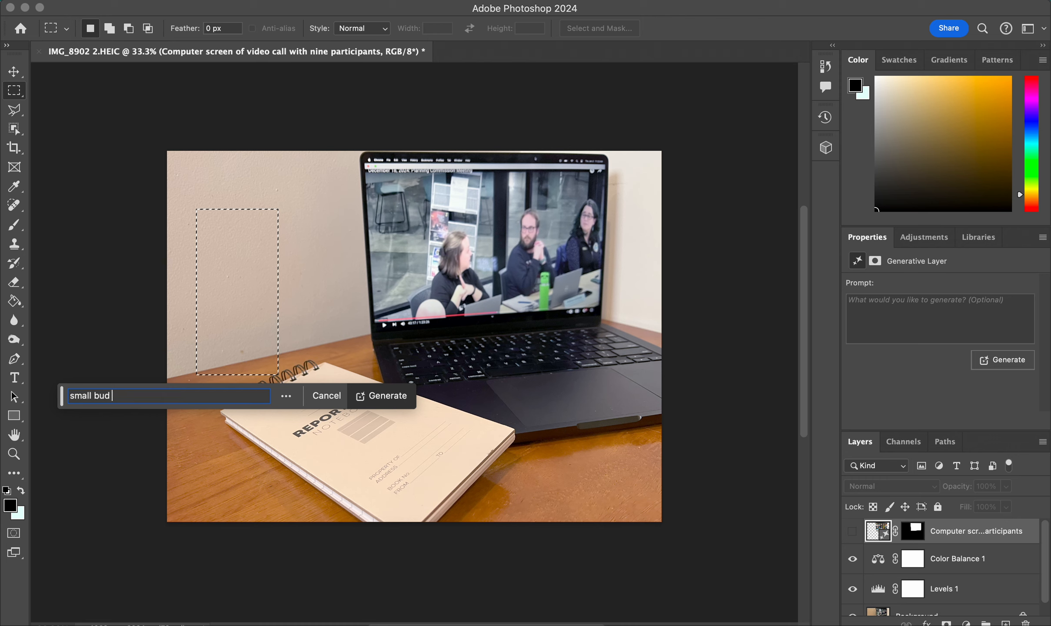
text(vase with gl)
text(flo)
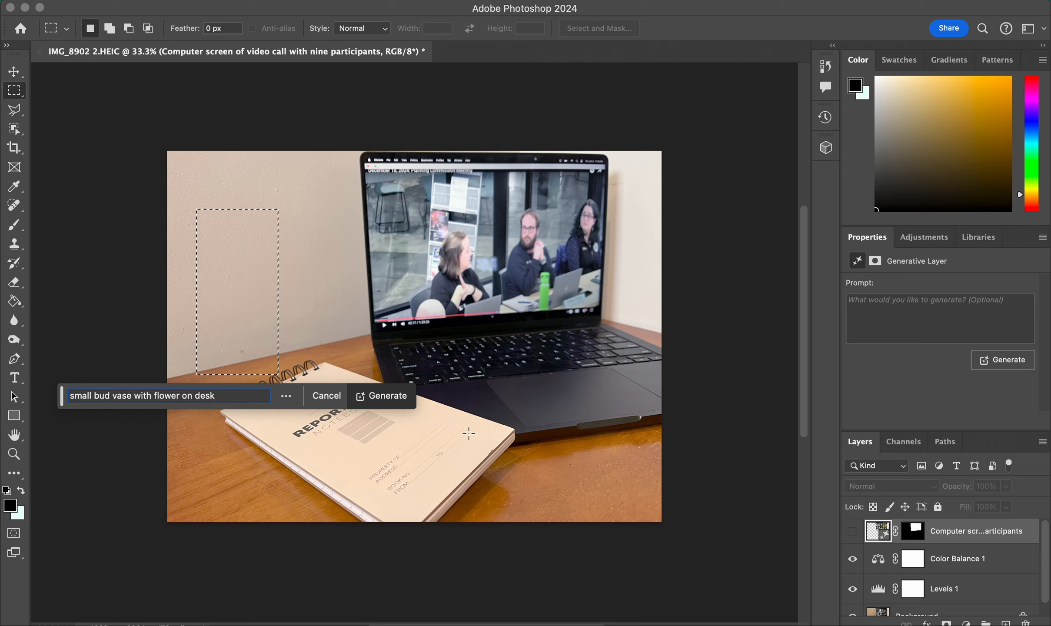
click(368, 398)
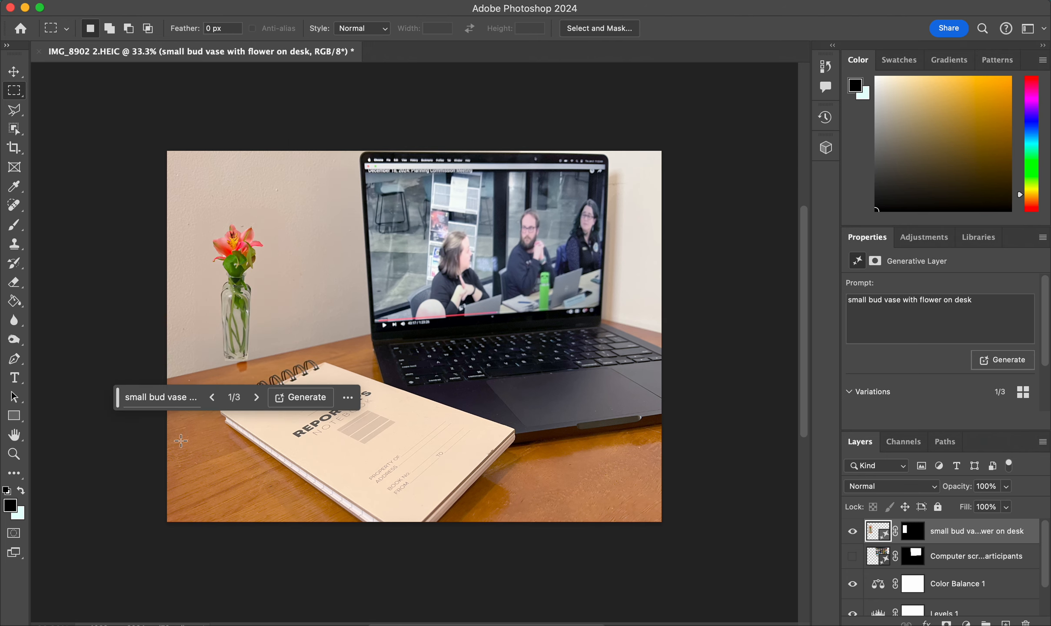
Step: Compare the three generated vase variations and choose the second one, the green vase with a yellow flower
click(259, 401)
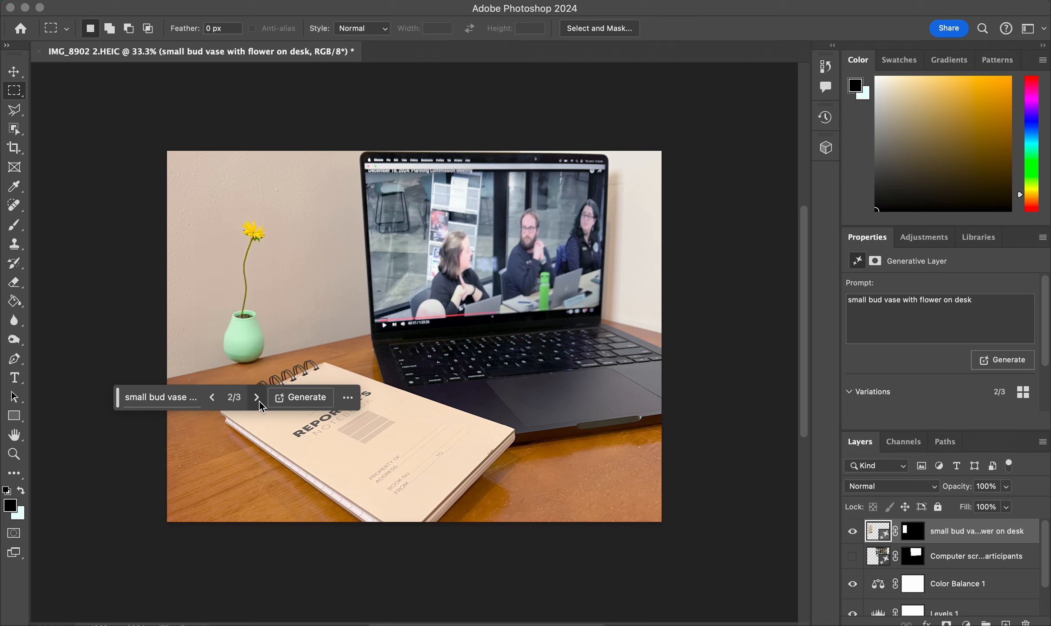
click(260, 402)
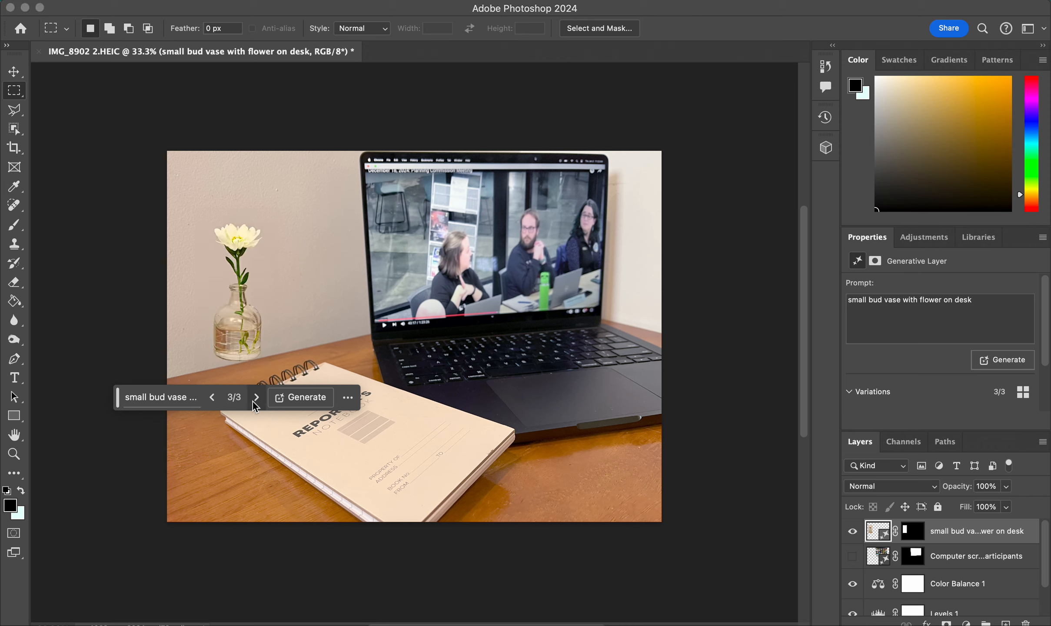
click(213, 396)
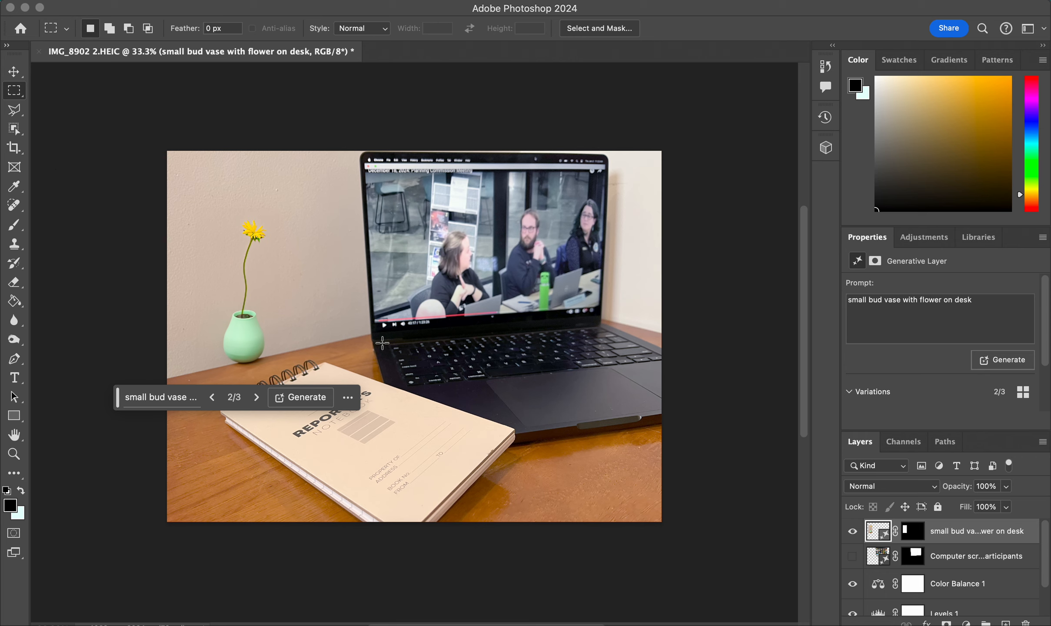
Step: Scale the generated vase to 121.39% and position it on the desk behind the notebook
key(super+t)
drag(284, 378, 323, 437)
drag(251, 377, 239, 316)
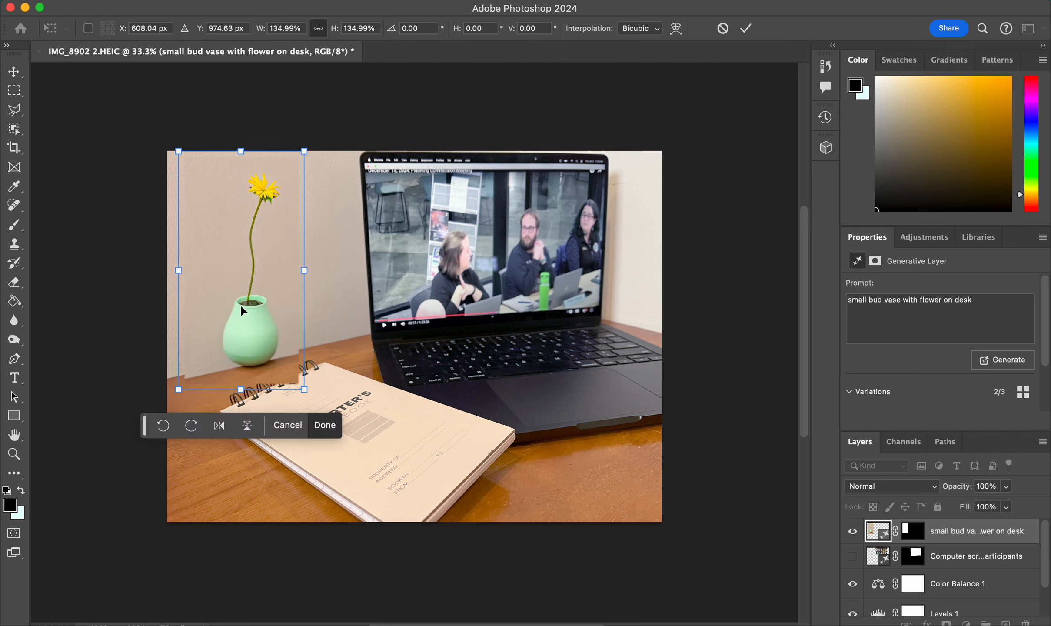
drag(299, 156, 286, 179)
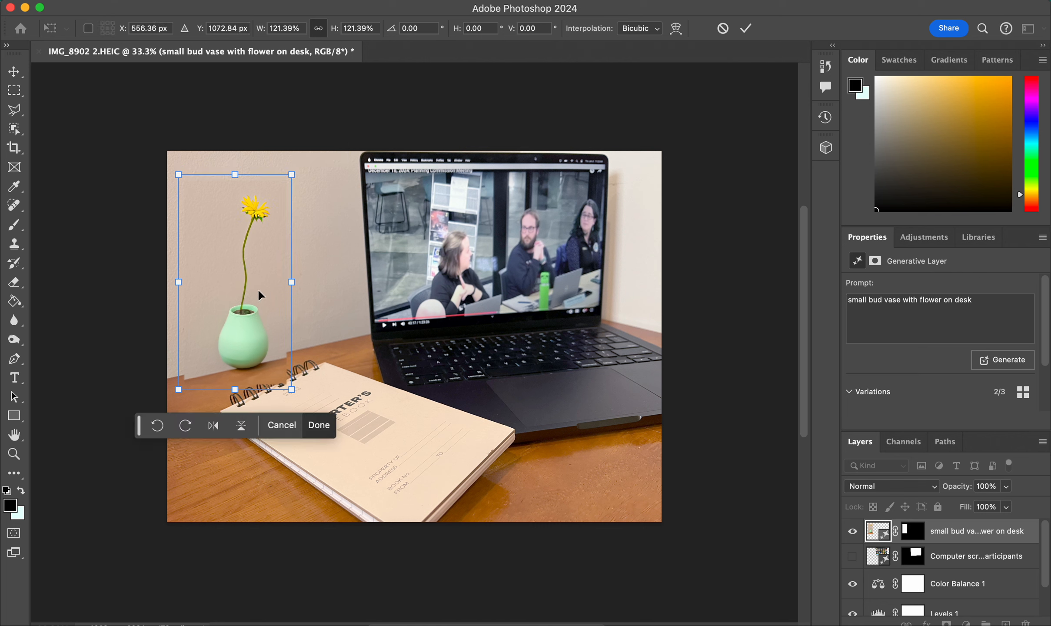
drag(251, 342, 253, 338)
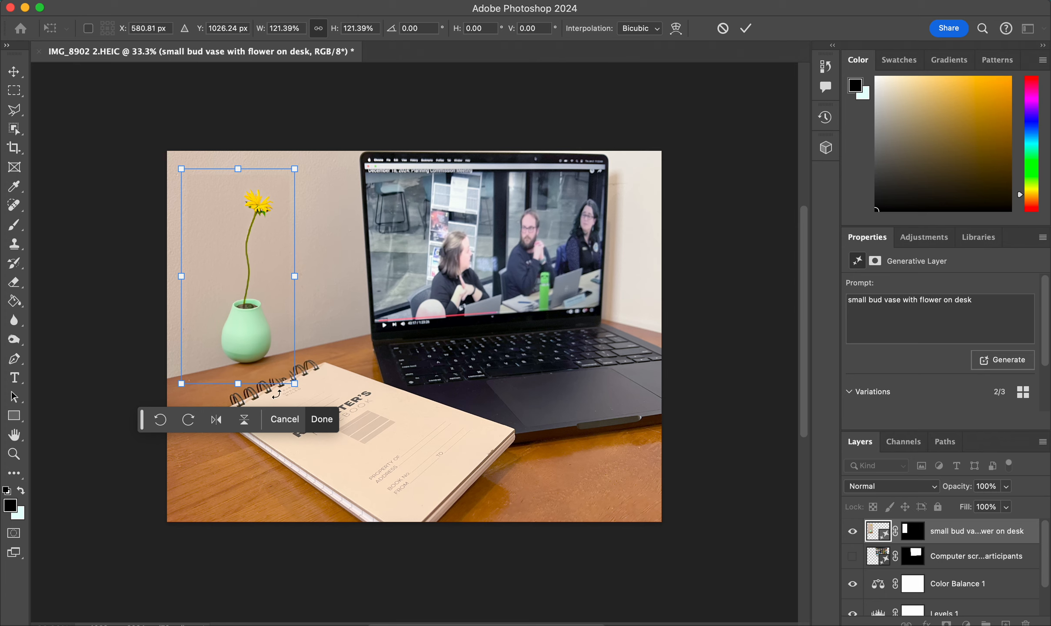
Step: Paint black with the Brush on the vase layer's mask to hide the visible outer edges of the generated wall patch
click(915, 541)
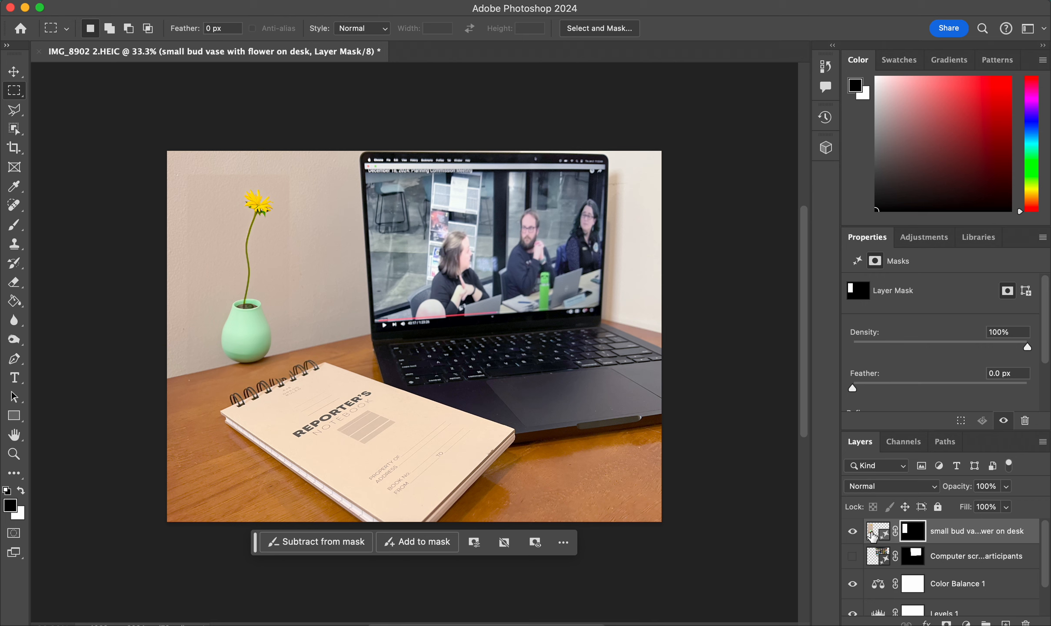
click(873, 534)
click(915, 540)
click(14, 225)
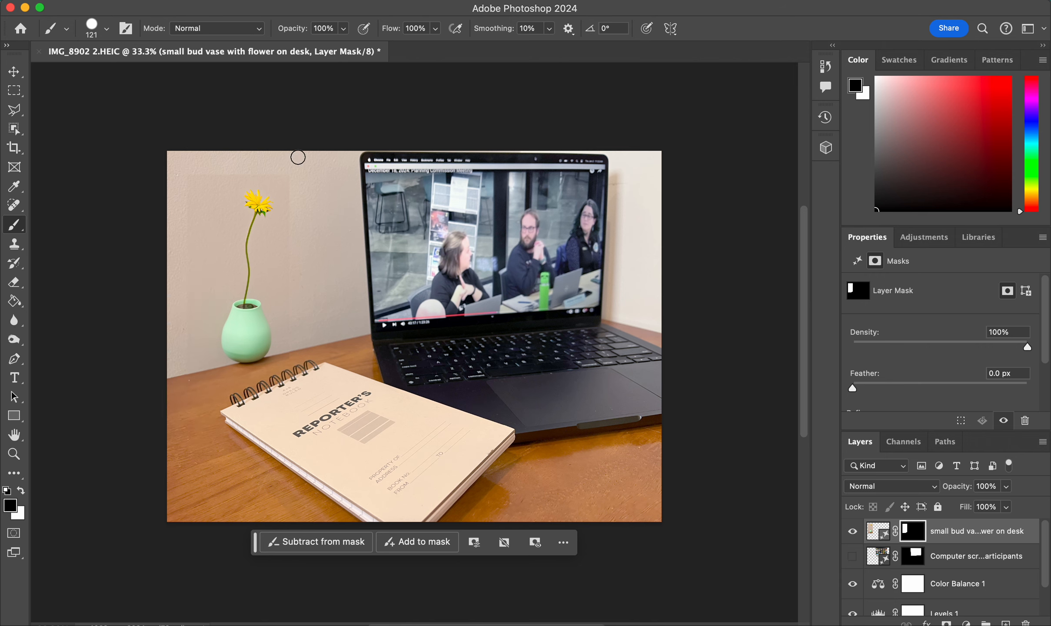
mouse_move(298, 157)
mouse_down()
mouse_move(284, 169)
mouse_move(284, 311)
mouse_up()
Step: Outline the "REPORTER'S NOTEBOOK" title on the notebook cover with the Polygonal Lasso and make the Background layer active
click(17, 114)
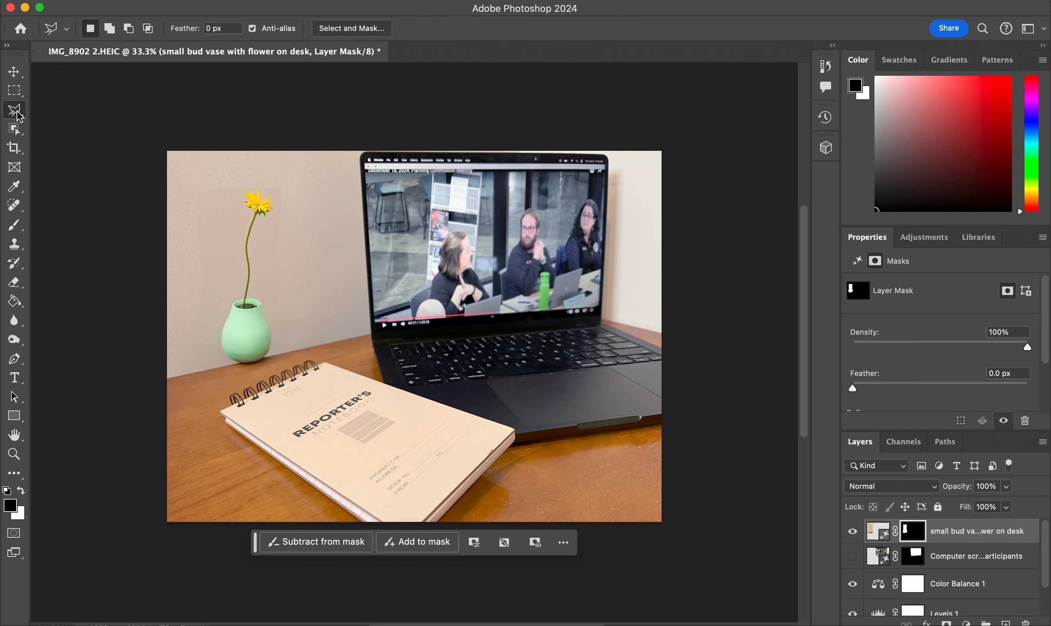
click(364, 382)
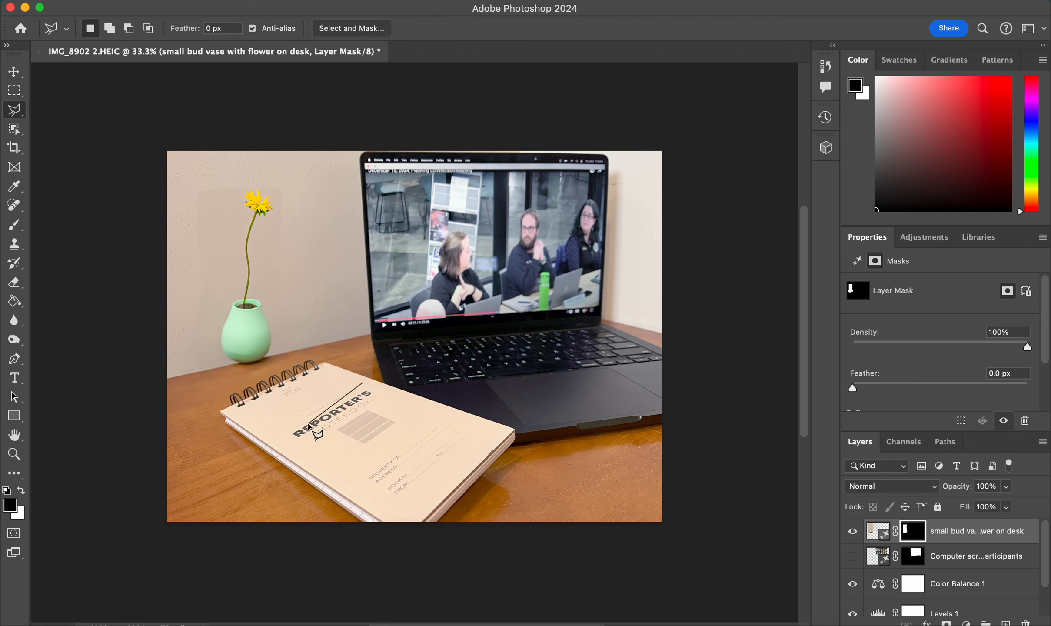
click(283, 433)
click(310, 448)
click(388, 395)
click(363, 383)
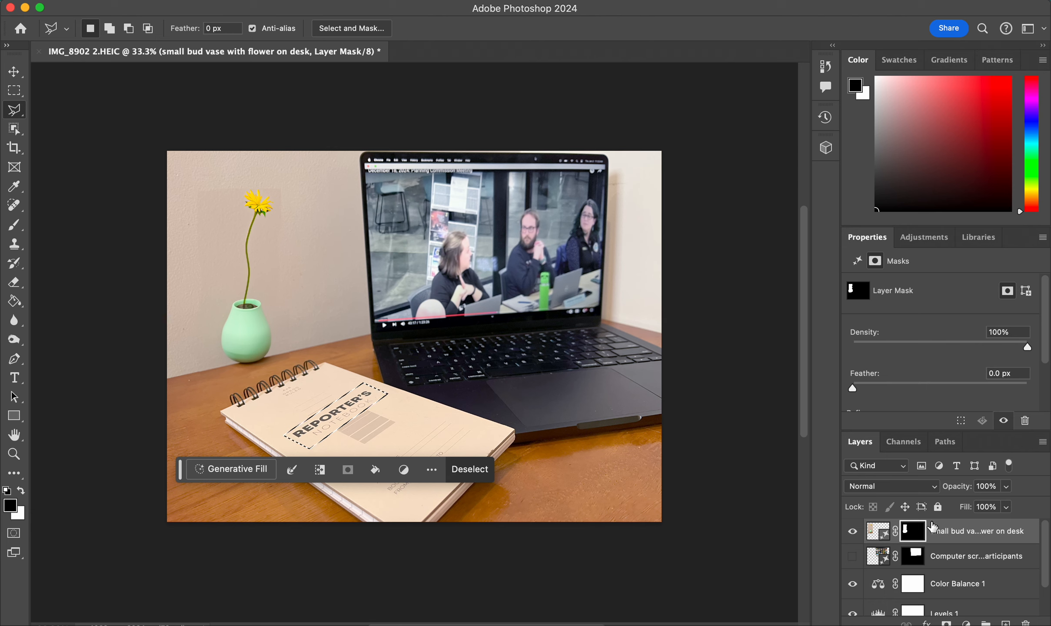
scroll(945, 548, down, 2)
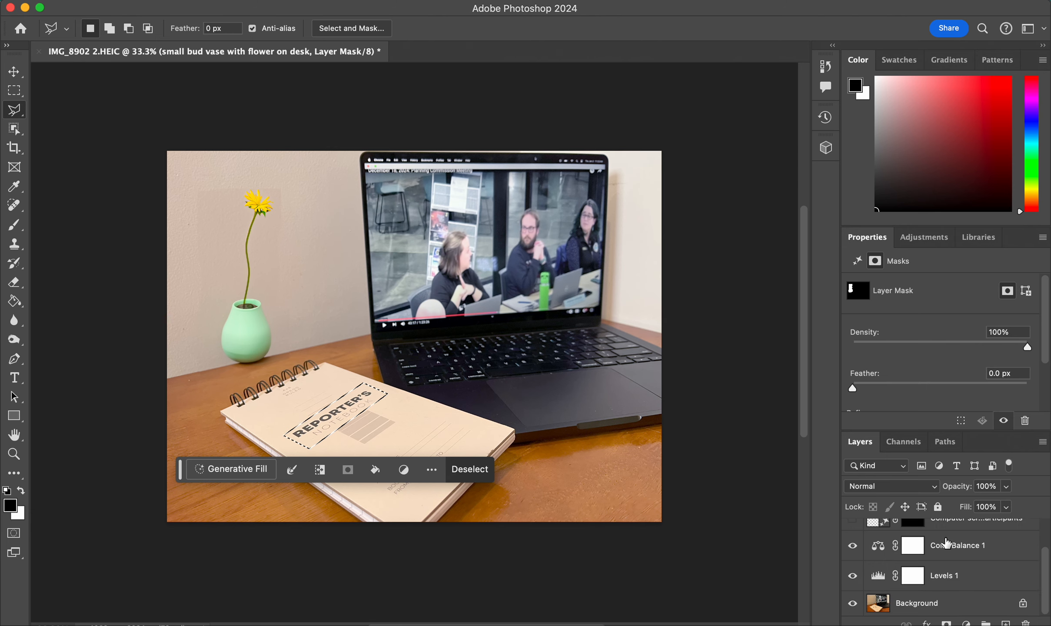
click(930, 603)
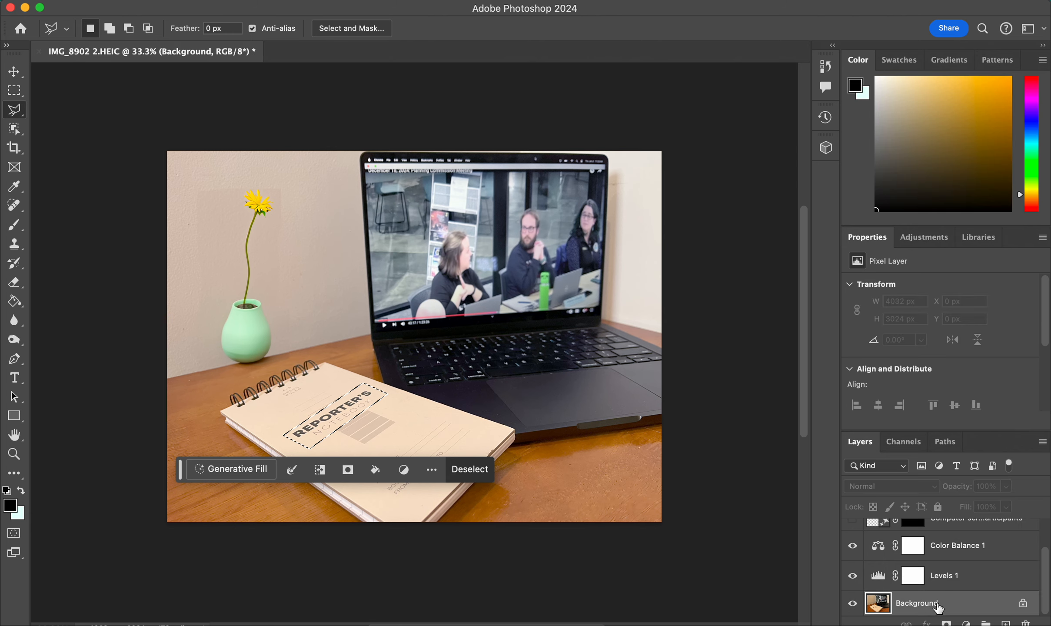
click(376, 471)
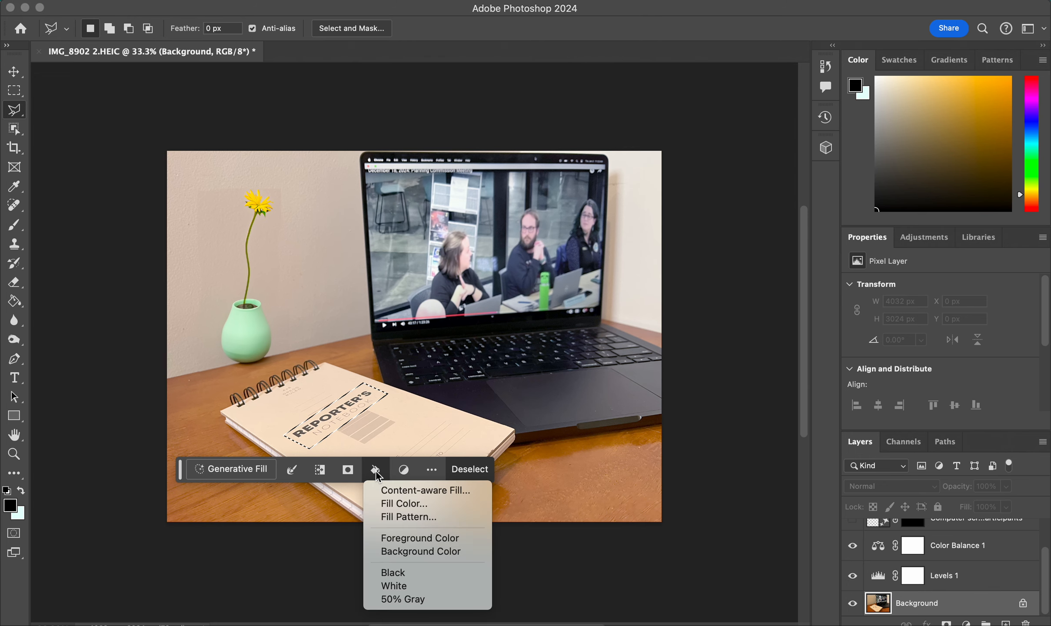
click(390, 491)
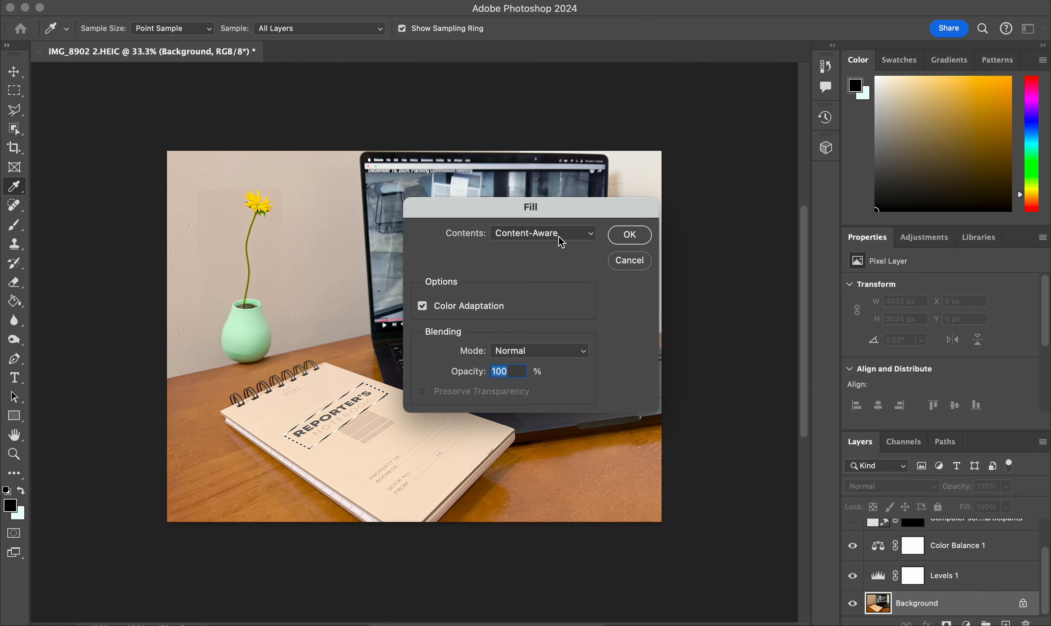
click(629, 260)
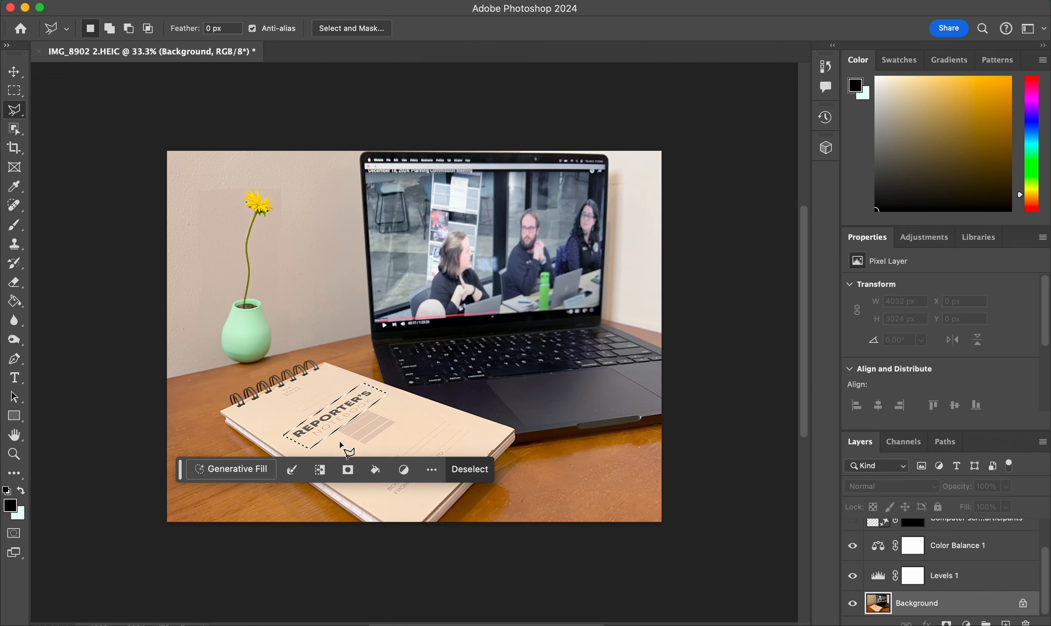
Step: Replace the selected notebook title with a Content-Aware fill using Color Adaptation, Normal mode and 100% opacity, and clear the selection
click(376, 471)
click(383, 489)
click(630, 235)
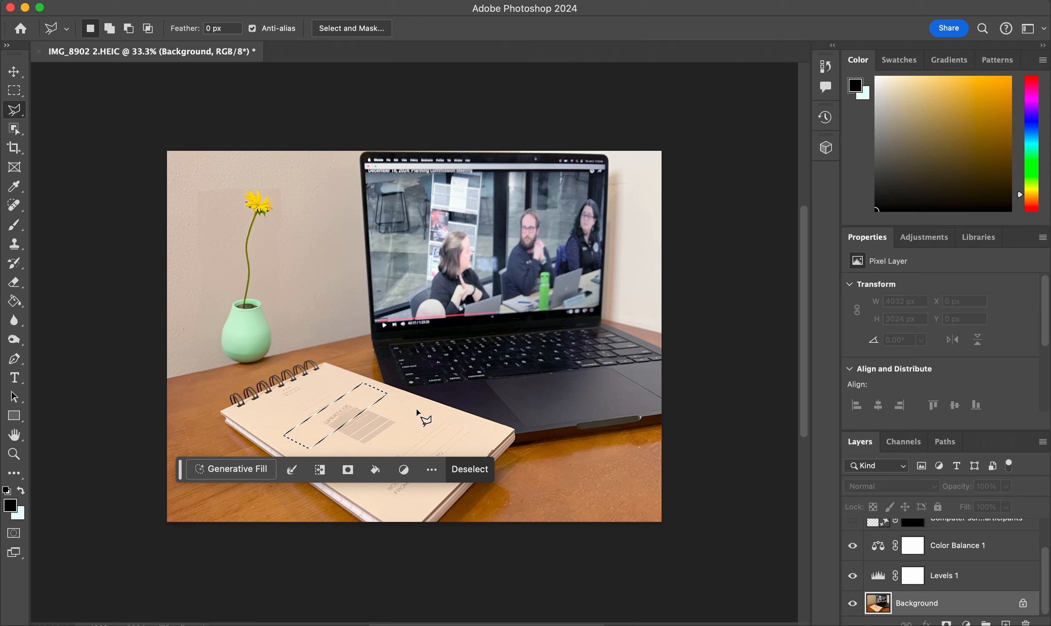
click(344, 416)
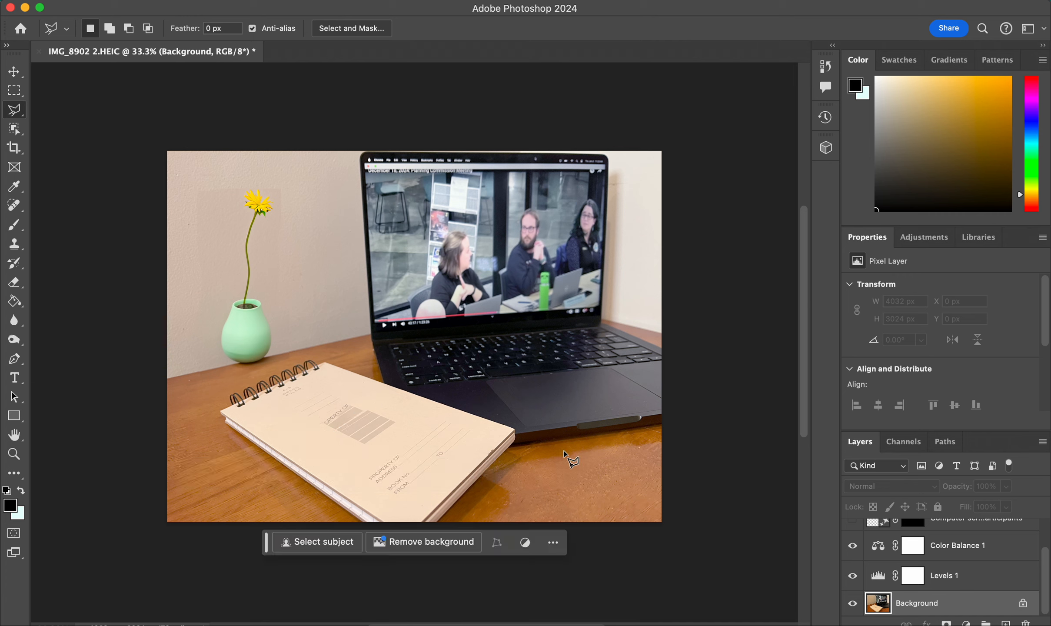